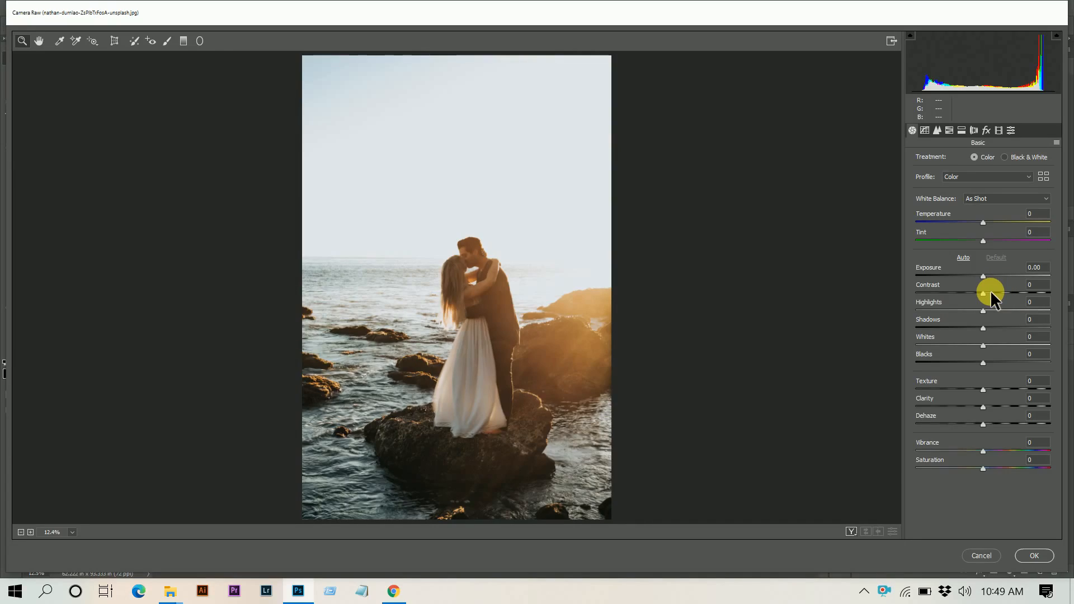
Step: Set the contrast to -35, highlights to -45, shadows to +40 and blacks to -35, with a side-by-side before/after preview
left_click_drag(990, 291, 958, 291)
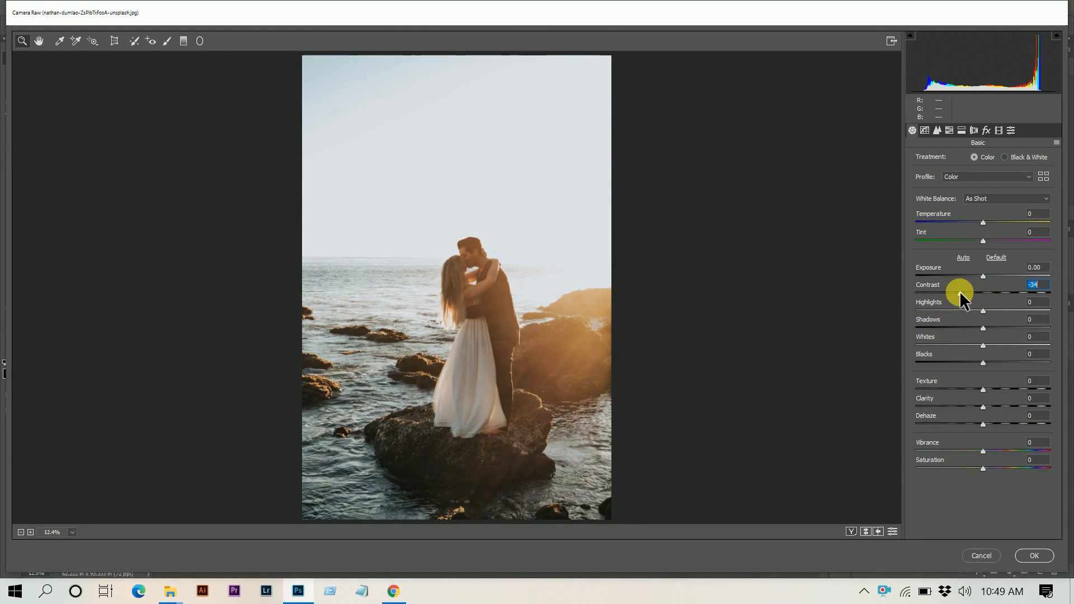
key("q")
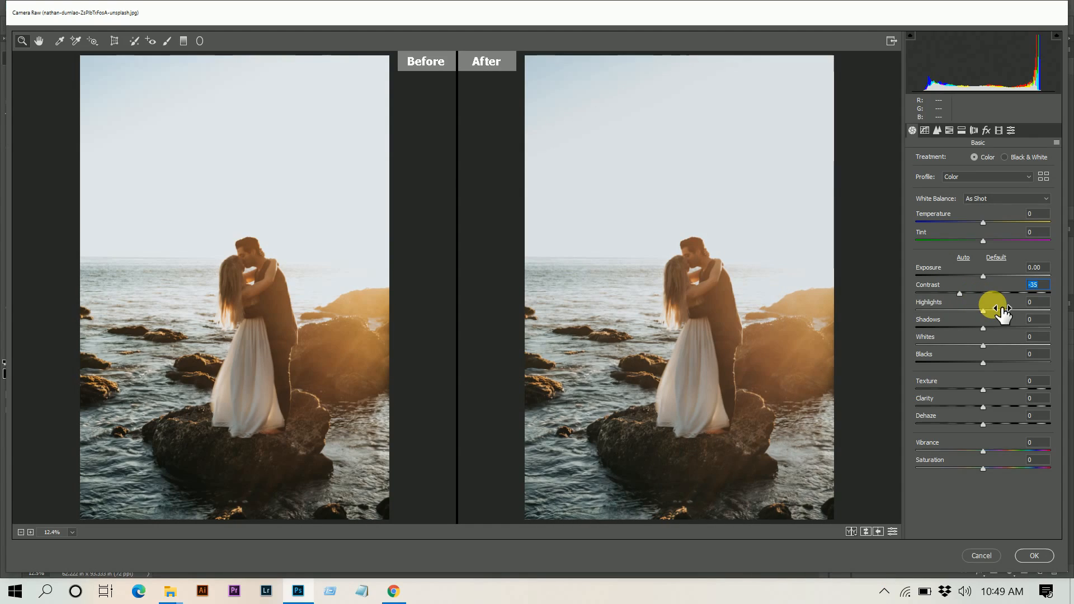
left_click_drag(983, 309, 1009, 326)
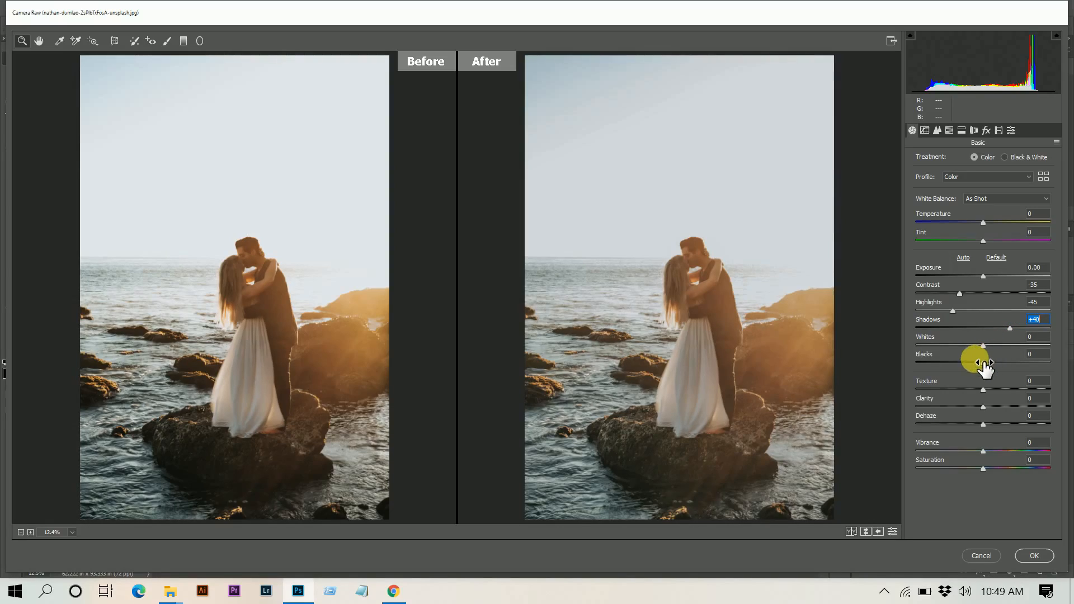
left_click_drag(984, 363, 960, 360)
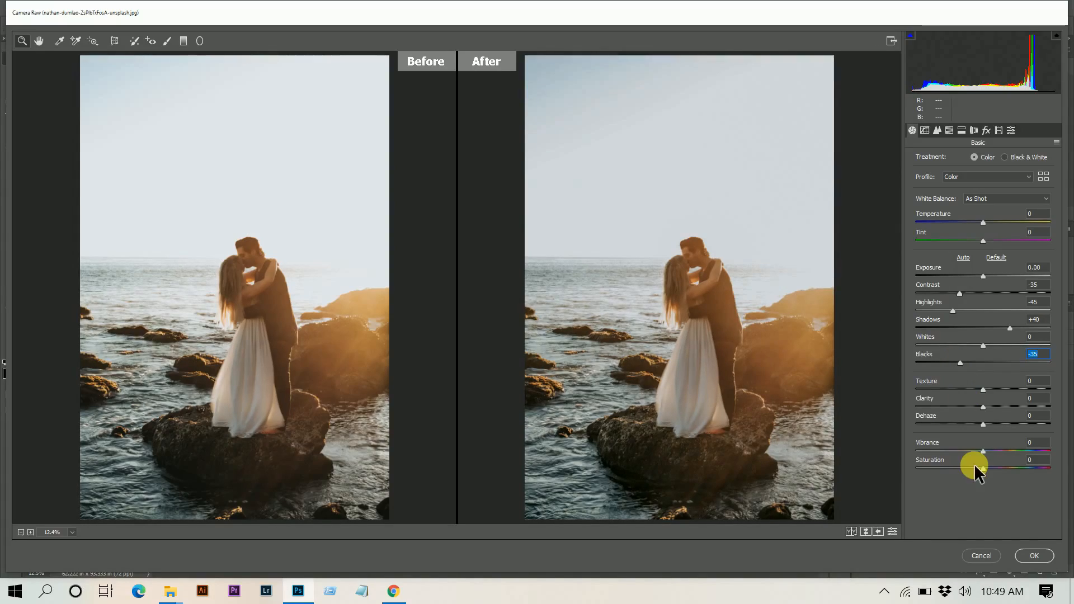
Step: Reduce the photo's vibrance to -5 and its saturation to -15
mouse_move(986, 452)
left_mouse_down()
mouse_move(986, 465)
mouse_move(971, 465)
left_mouse_up()
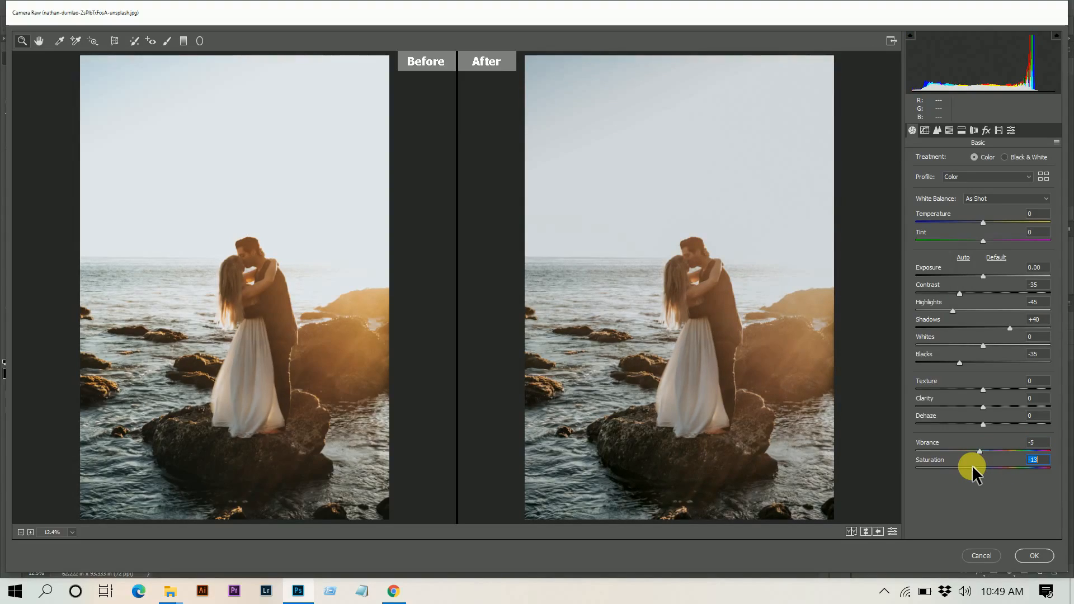
left_click_drag(971, 465, 971, 465)
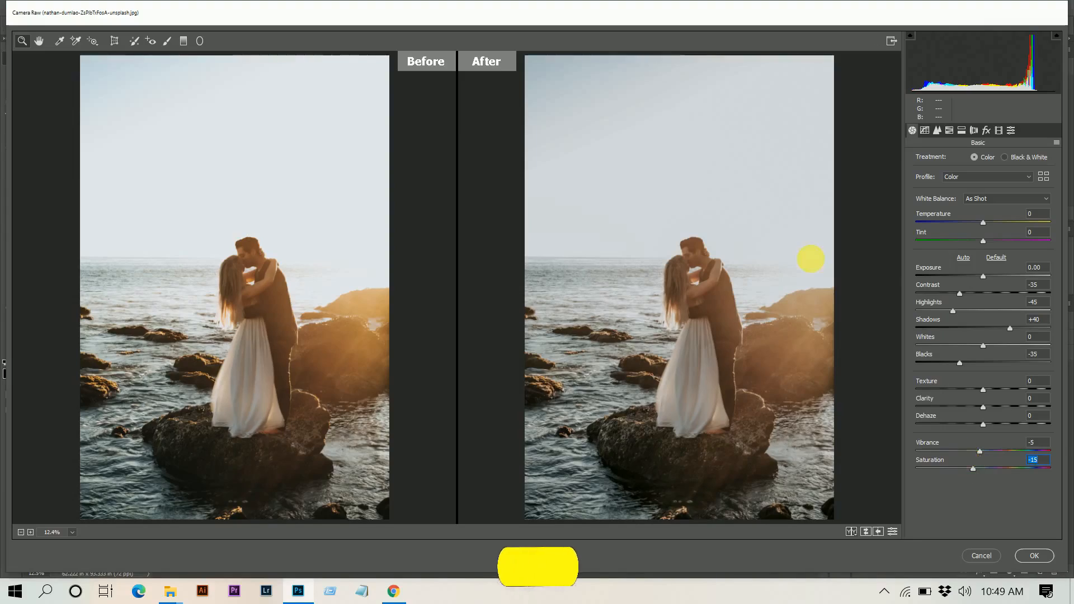
left_click(846, 281)
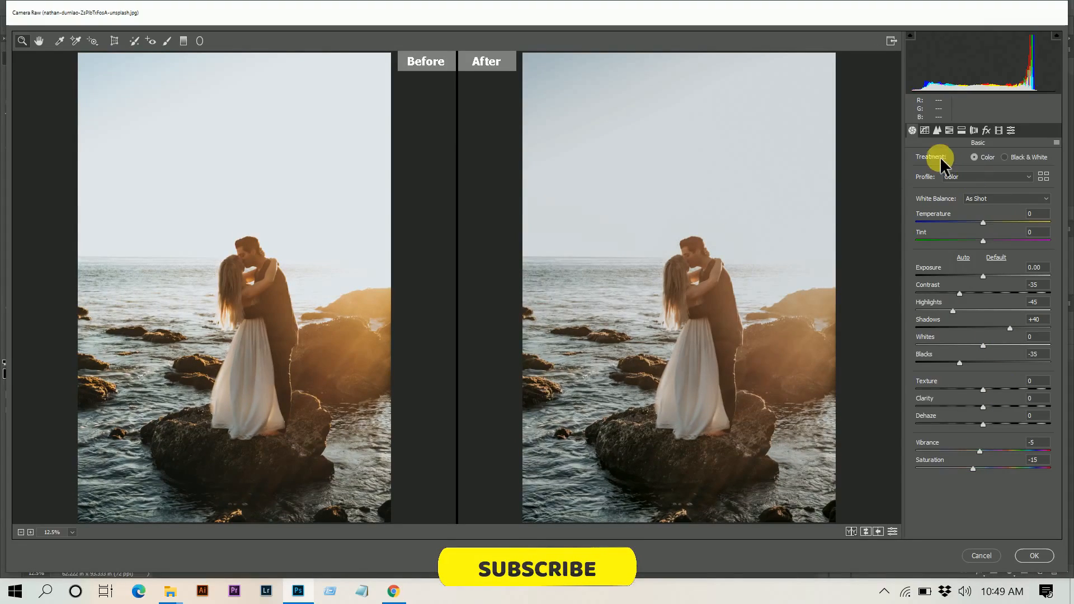
Step: On the RGB point curve, lift the black endpoint slightly and add a shadow point at input 30, output 27
left_click(926, 132)
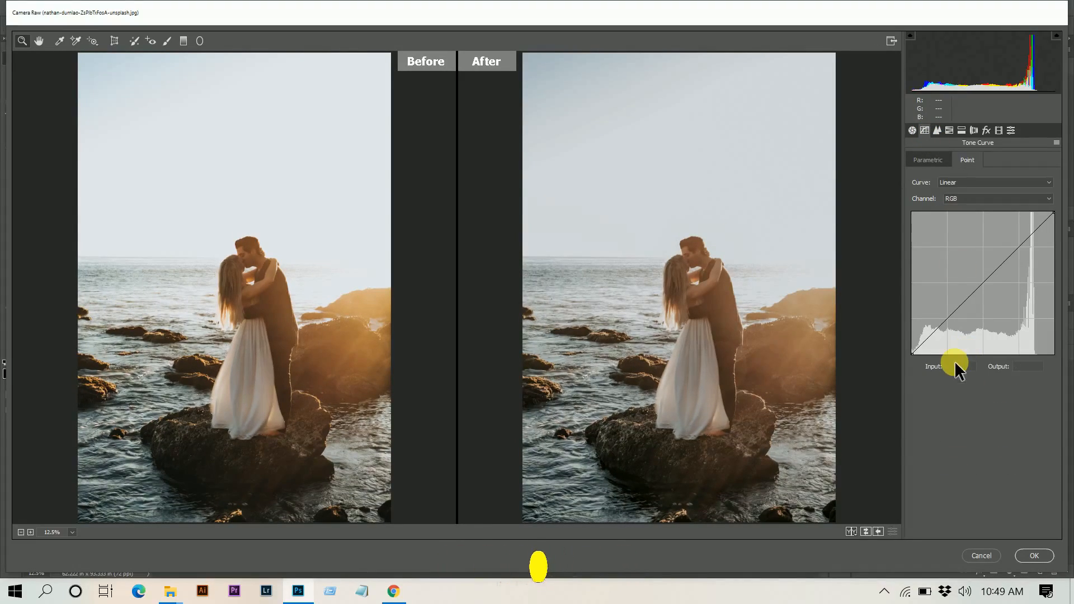
left_click_drag(923, 362, 909, 347)
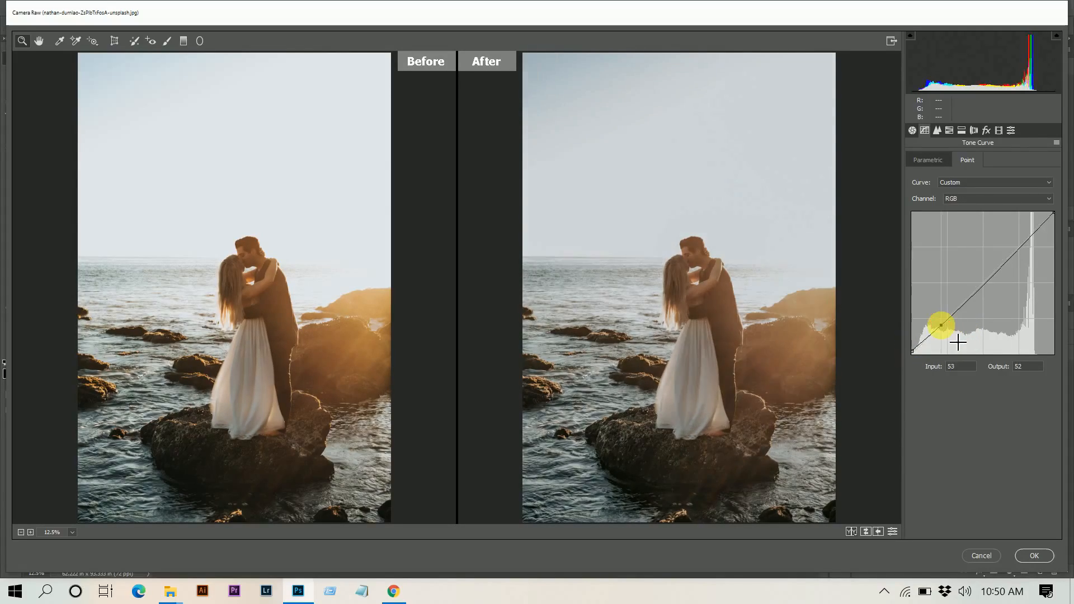
left_click(934, 333)
left_click_drag(934, 333, 928, 339)
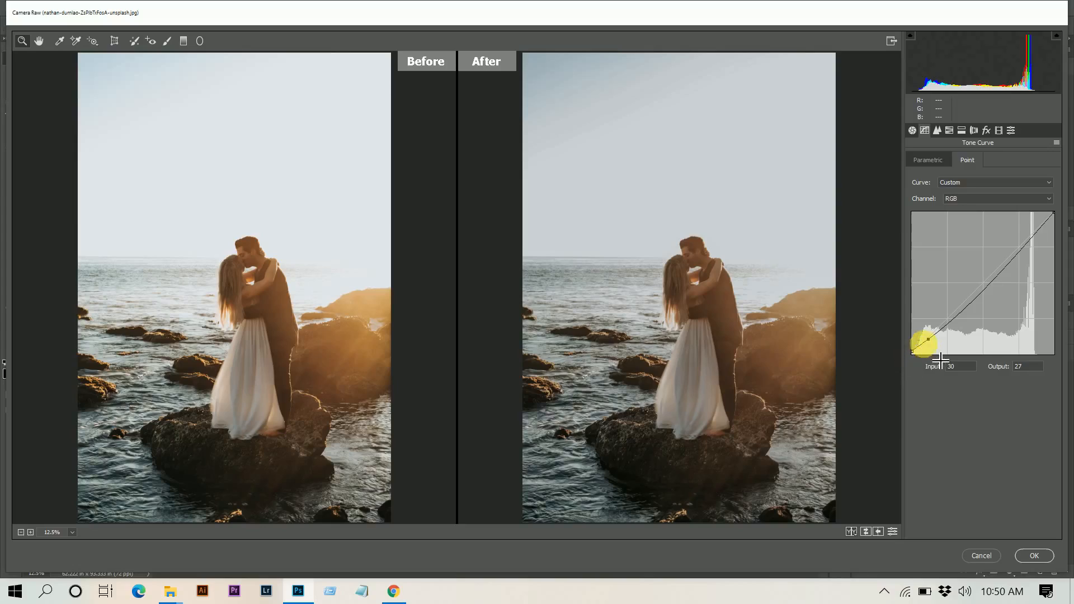
Step: Add an RGB curve midtone point at input 128, output 123, and lower the white endpoint to output 204
mouse_move(976, 291)
left_mouse_down()
mouse_move(985, 274)
mouse_move(980, 284)
left_mouse_up()
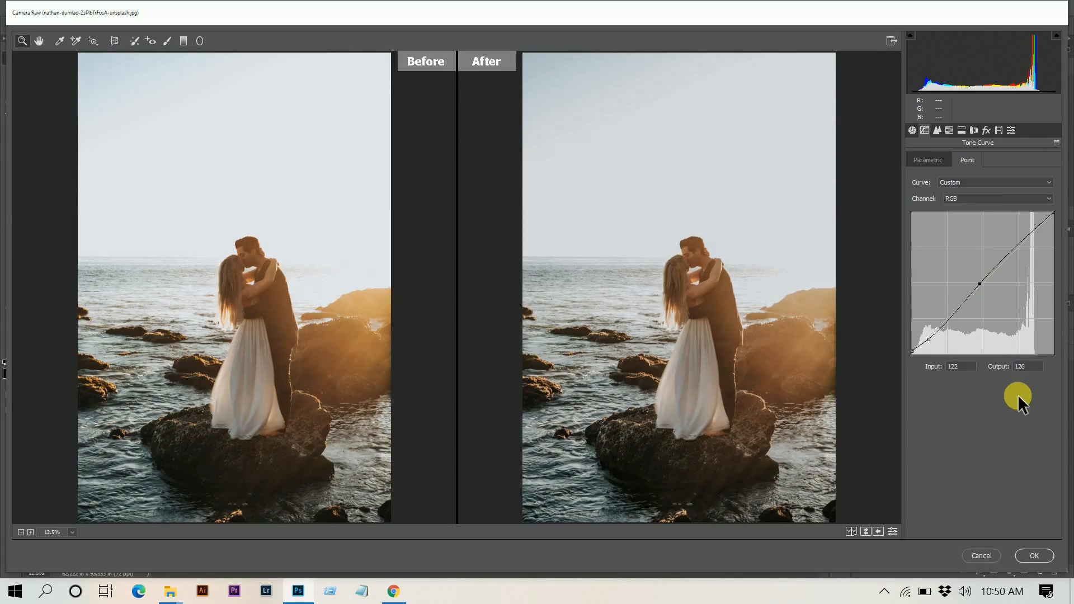
left_click_drag(971, 365, 900, 365)
type("128")
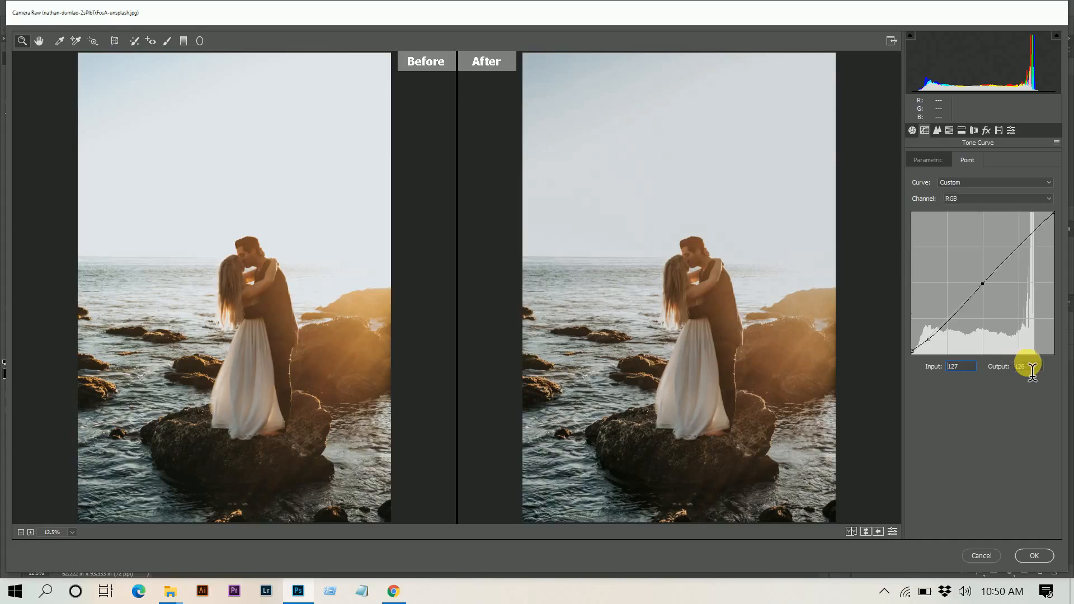
left_click_drag(1042, 374, 1019, 364)
type("123")
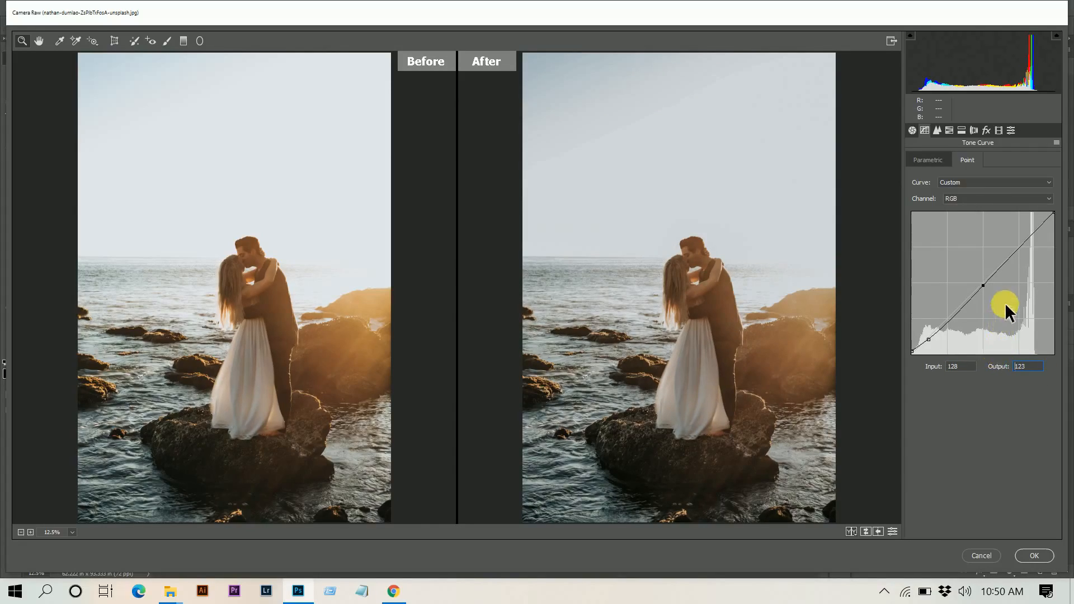
left_click(1053, 213)
left_click_drag(1054, 214, 1054, 240)
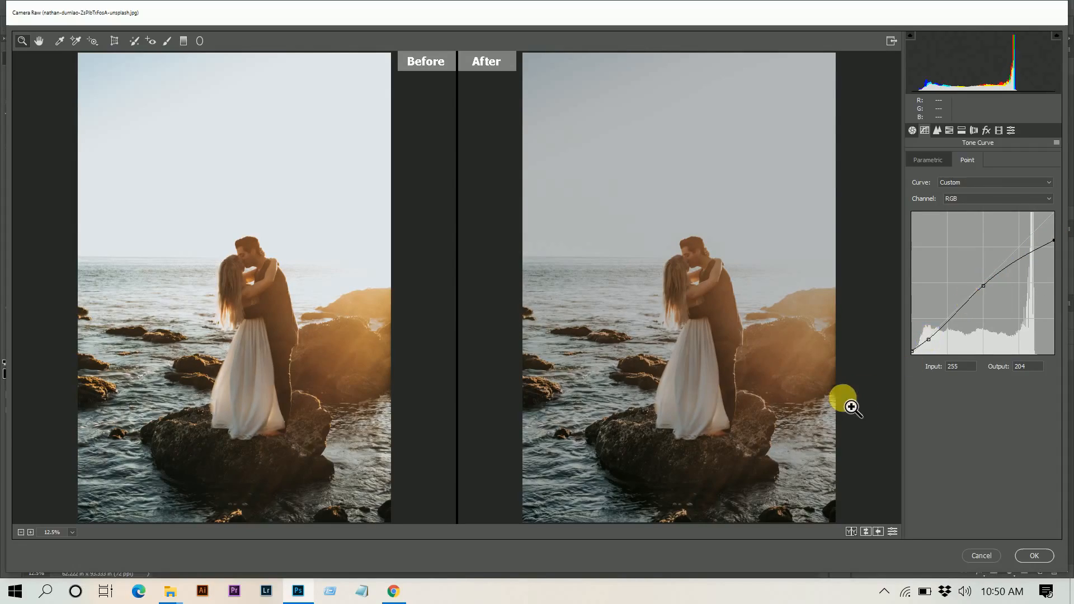
Step: Shape the red channel curve with points at input 40/output 17, input 128/output 128 and input 186/output 195
left_click(982, 200)
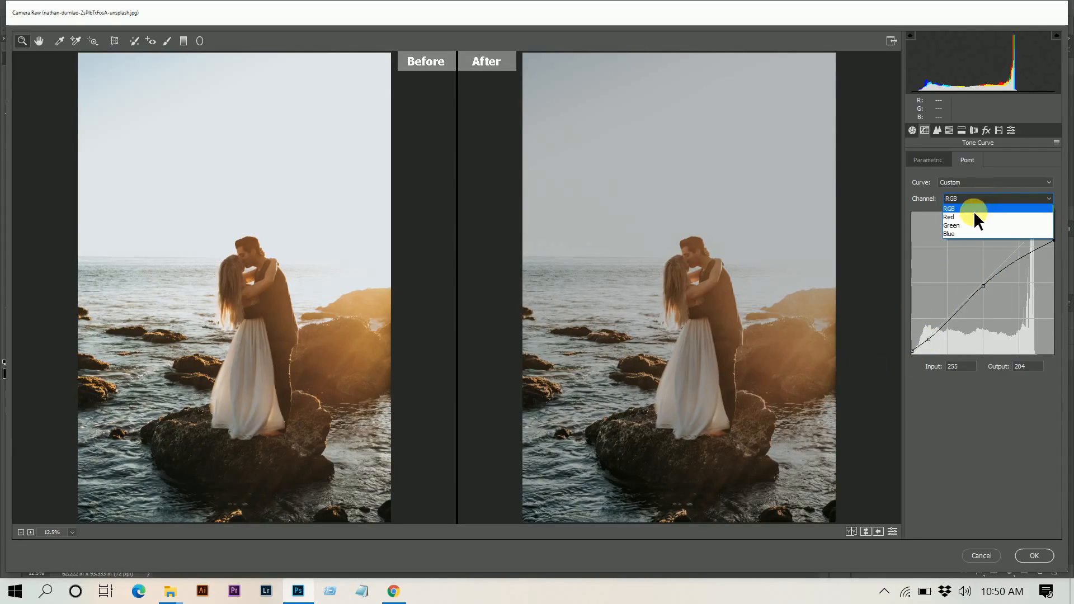
left_click(973, 217)
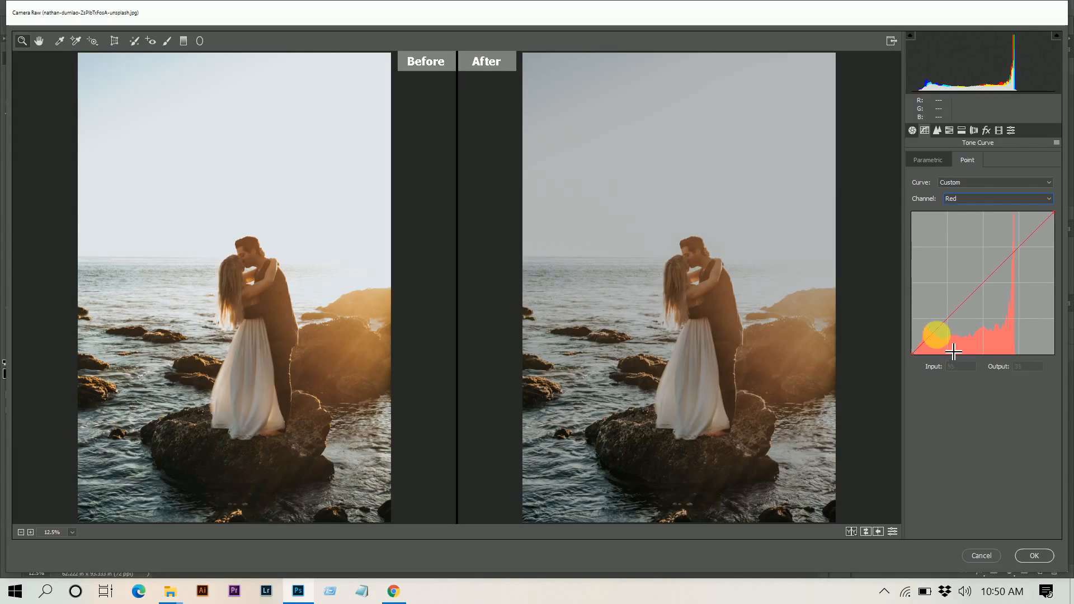
left_click_drag(935, 331, 947, 354)
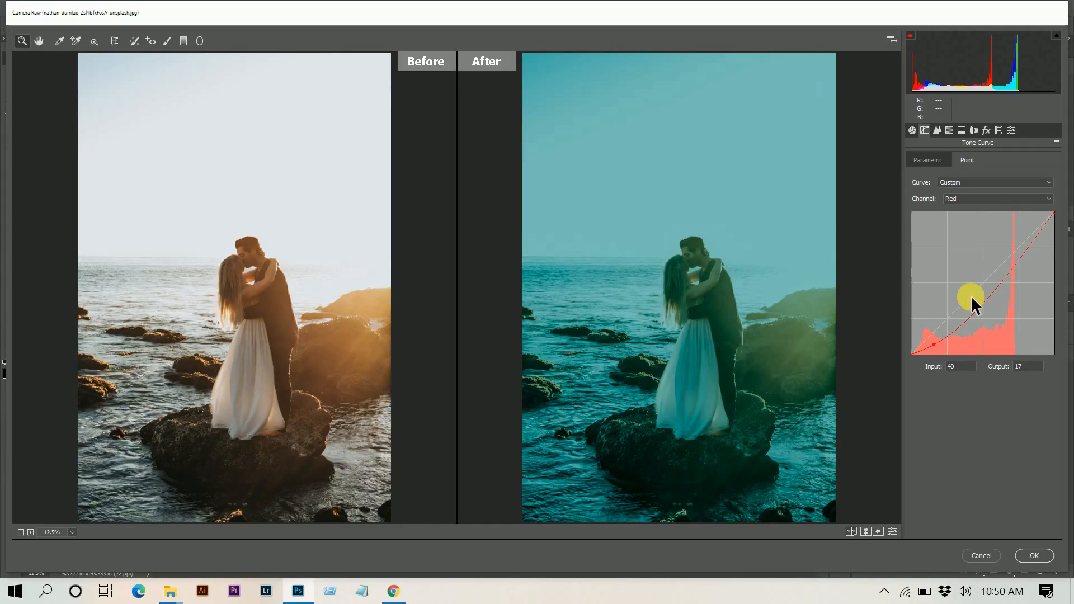
left_click(983, 282)
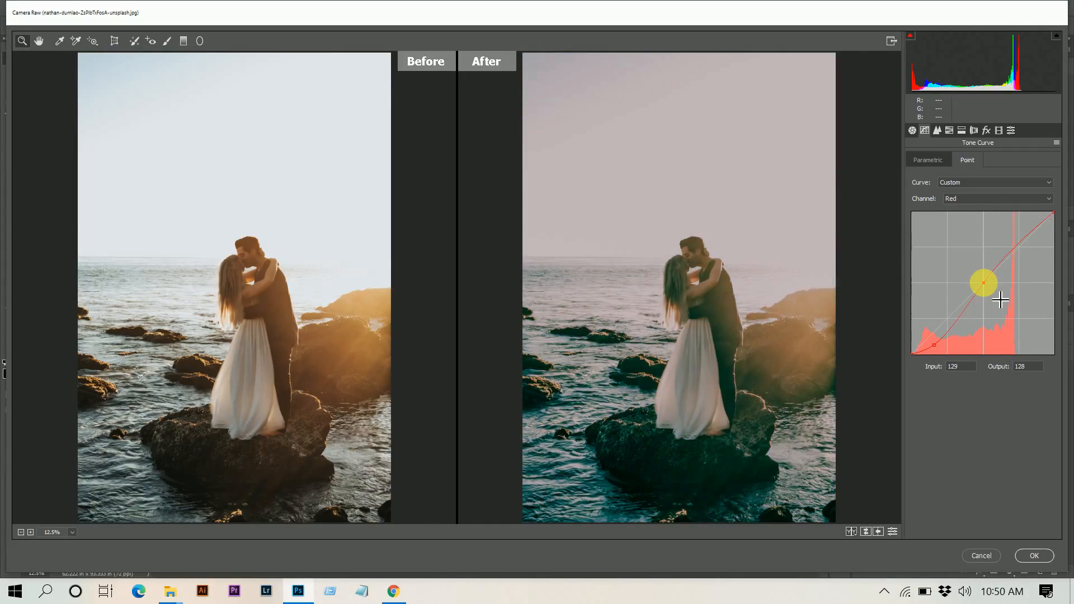
key("Left")
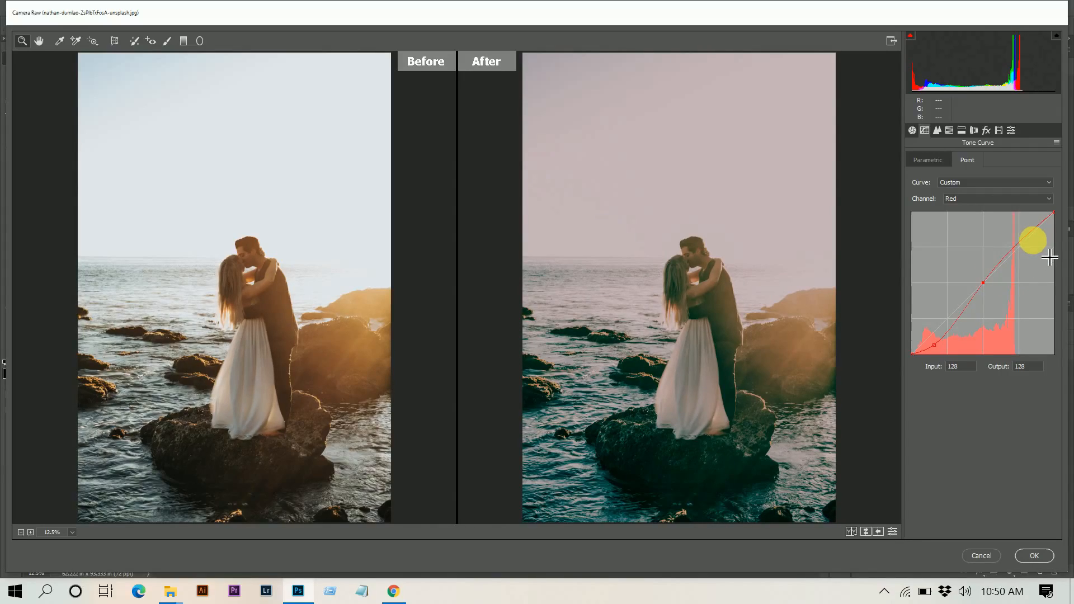
left_click(1016, 247)
mouse_move(1032, 264)
left_mouse_down()
mouse_move(1032, 247)
mouse_move(1026, 267)
left_mouse_up()
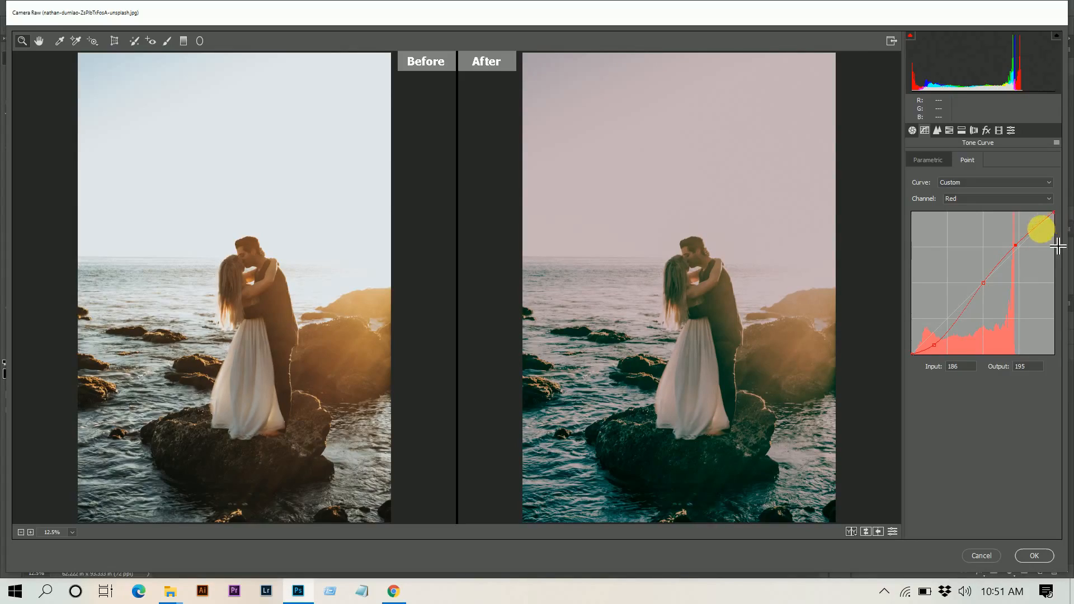
Step: Add a shadow point to the green channel curve at input 40, output 17
left_click(968, 200)
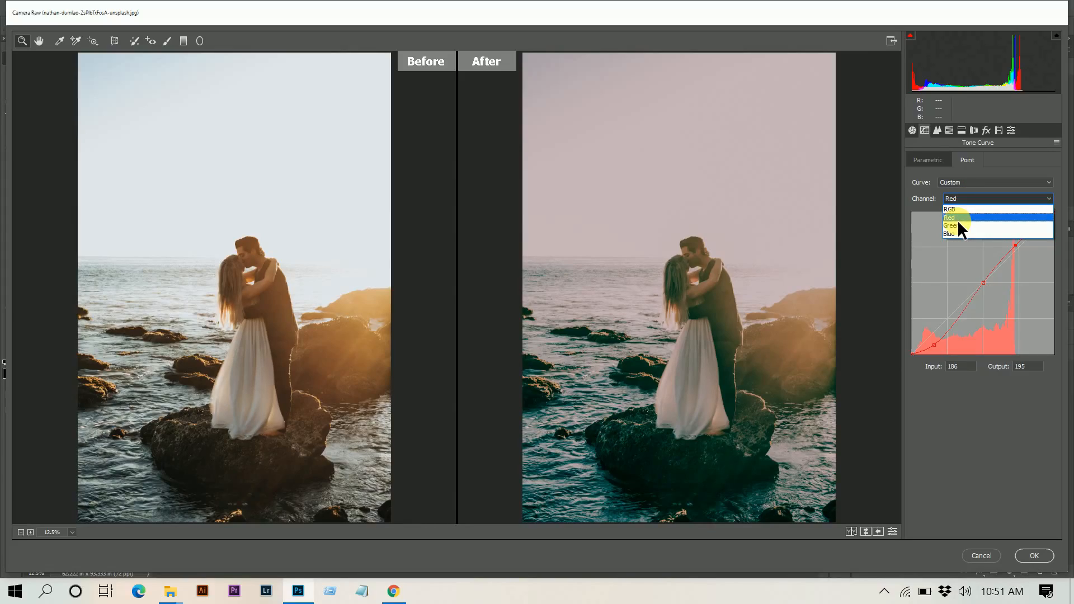
left_click(958, 224)
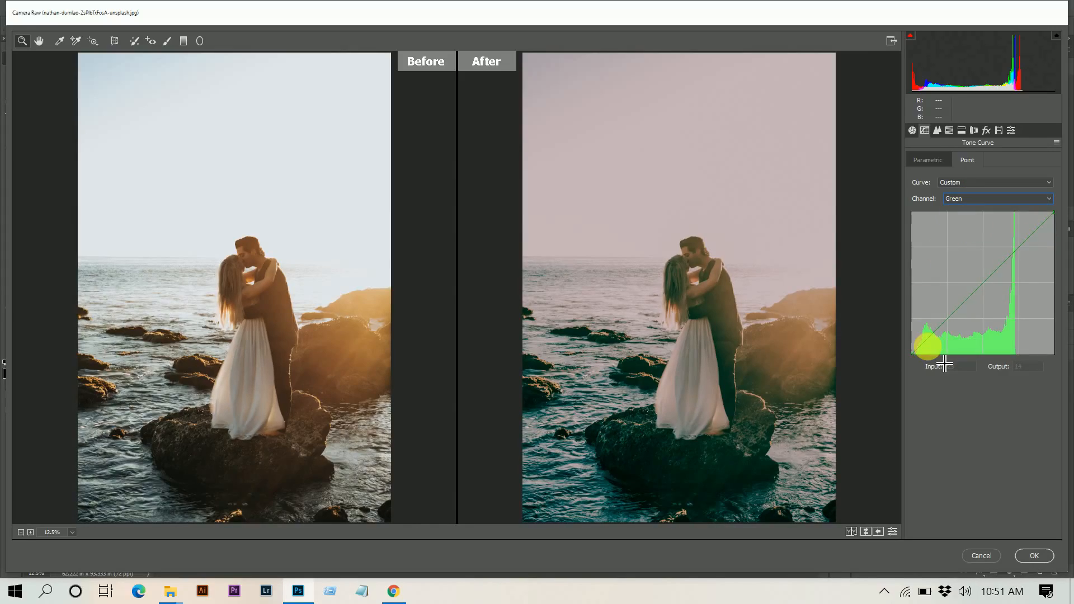
left_click(928, 346)
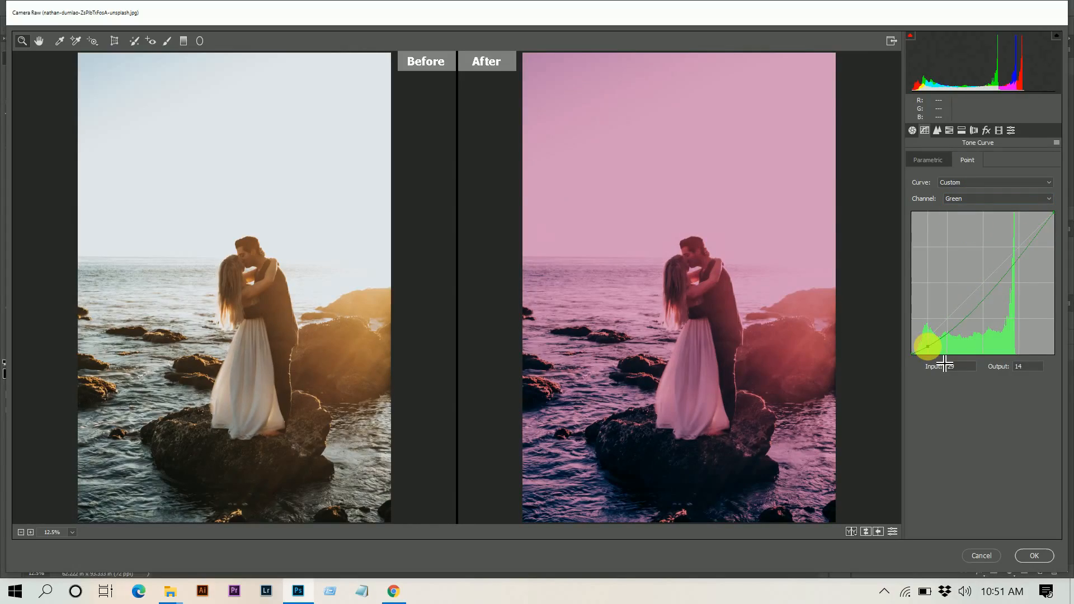
left_click_drag(944, 363, 951, 357)
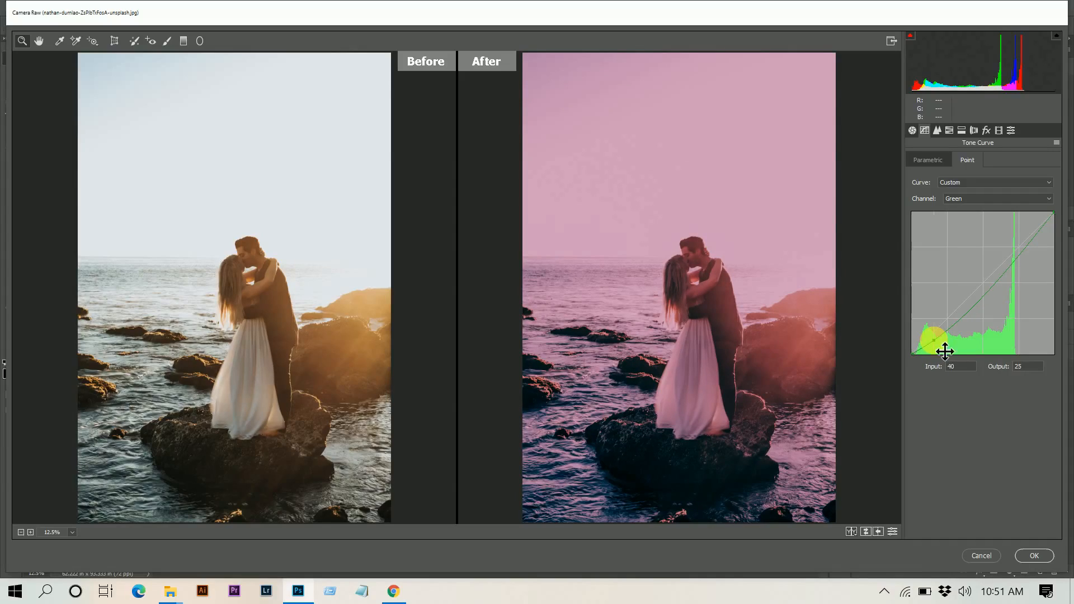
key("Down")
key("Down")
key("Down")
key("Down")
key("Down")
key("Down")
key("Down")
key("Down")
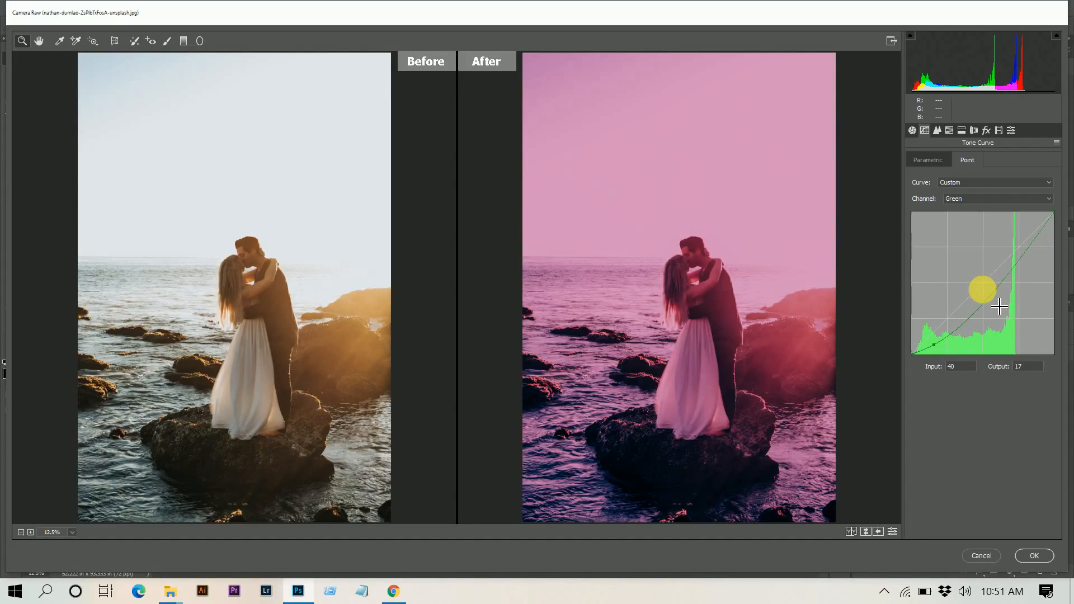
Step: Add a midtone point to the green channel curve at input 128 and raise it onto the diagonal
left_click(983, 284)
key("Left")
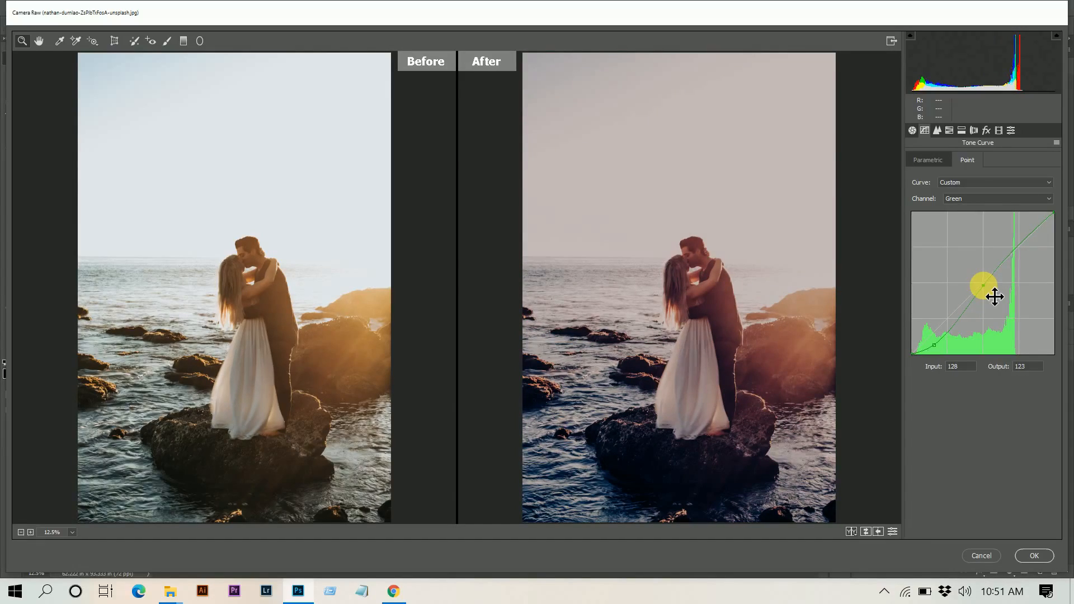
key("Up")
key("Up")
key("Up")
key("Up")
key("Up")
key("Up")
Step: Add a highlight point to the green channel curve at input 186, output 197
left_click_drag(1014, 253, 1016, 239)
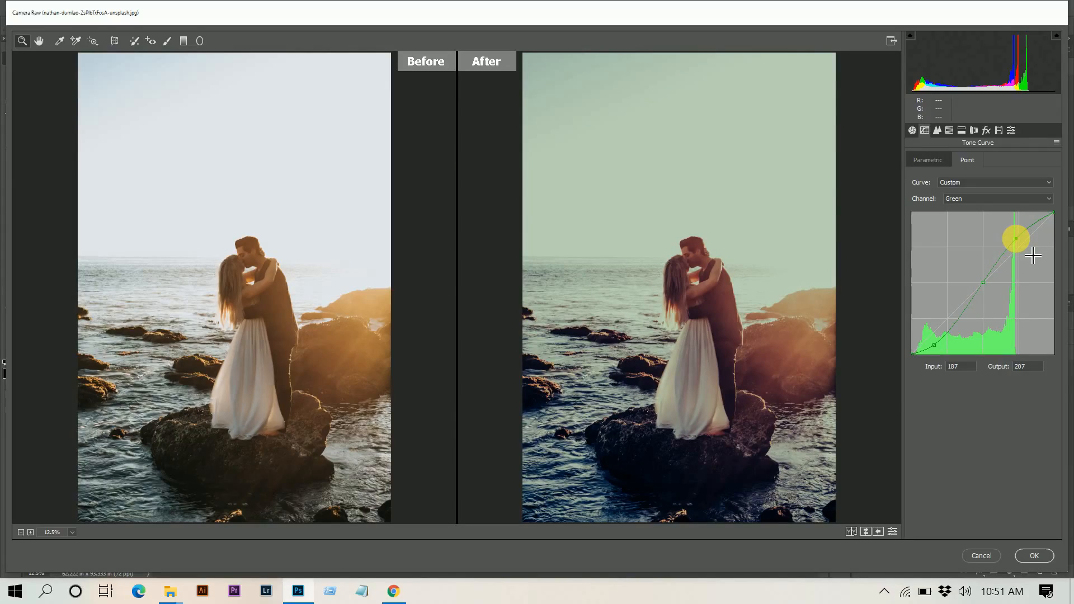
key("Down")
key("Down")
key("Down")
key("Down")
key("Down")
key("Down")
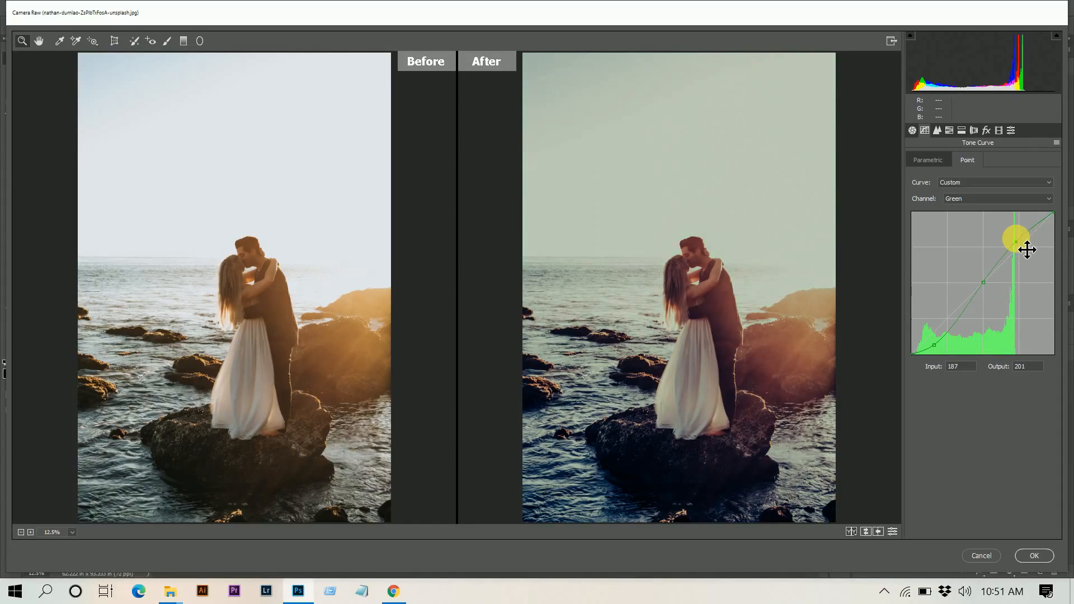
key("Down")
key("Down")
key("Down")
key("Down")
key("Left")
Step: Shape the blue channel curve with points at input 40/output 17, input 128/output 128 and input 186/output 200
left_click(990, 198)
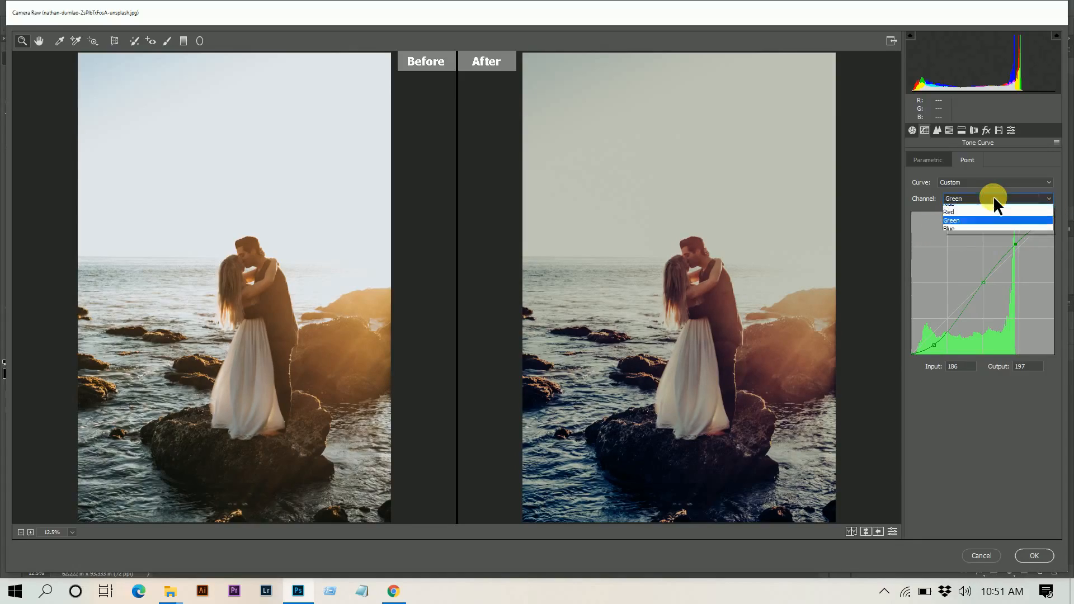
left_click(962, 233)
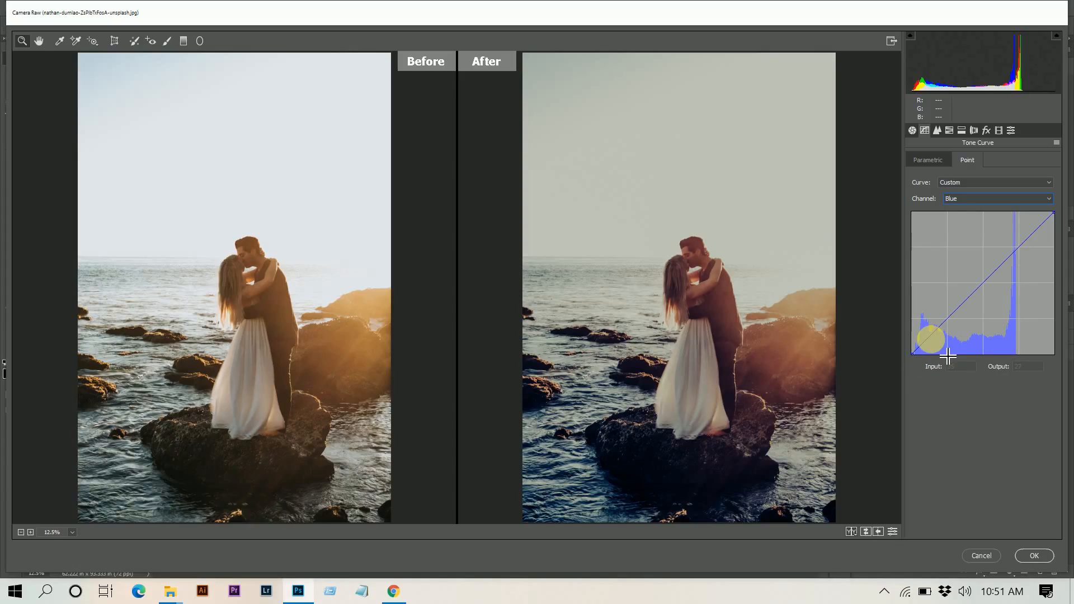
left_click_drag(930, 335, 947, 357)
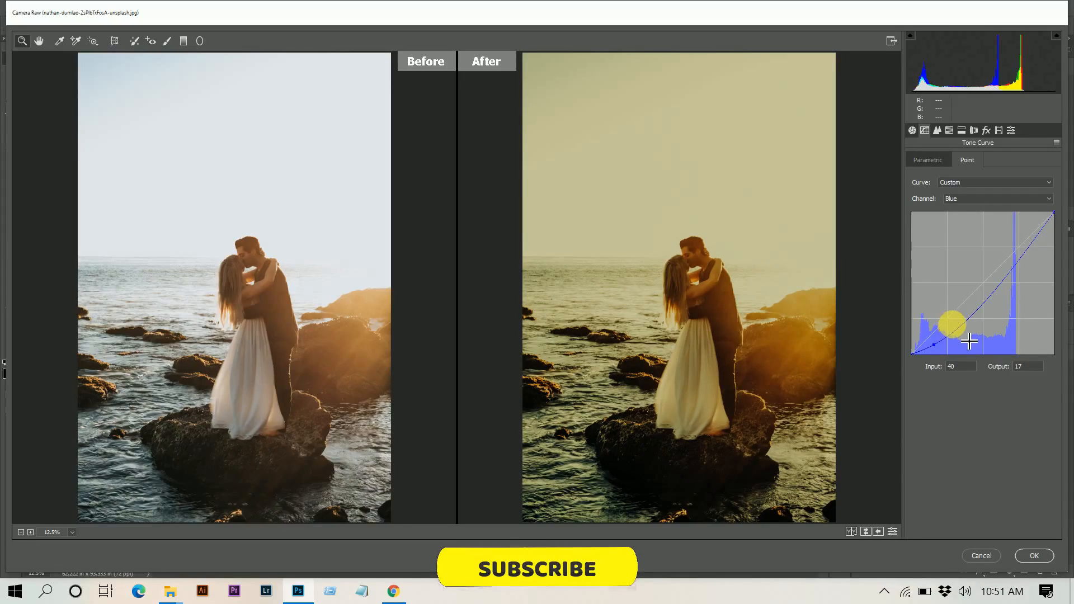
left_click_drag(1004, 307, 996, 295)
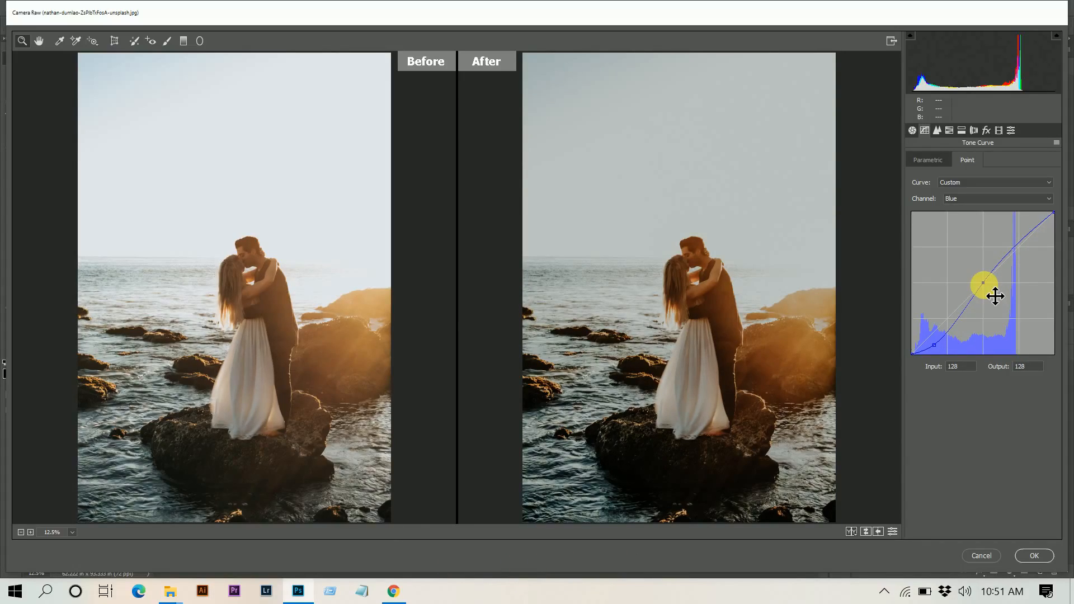
left_click_drag(1050, 241, 1029, 253)
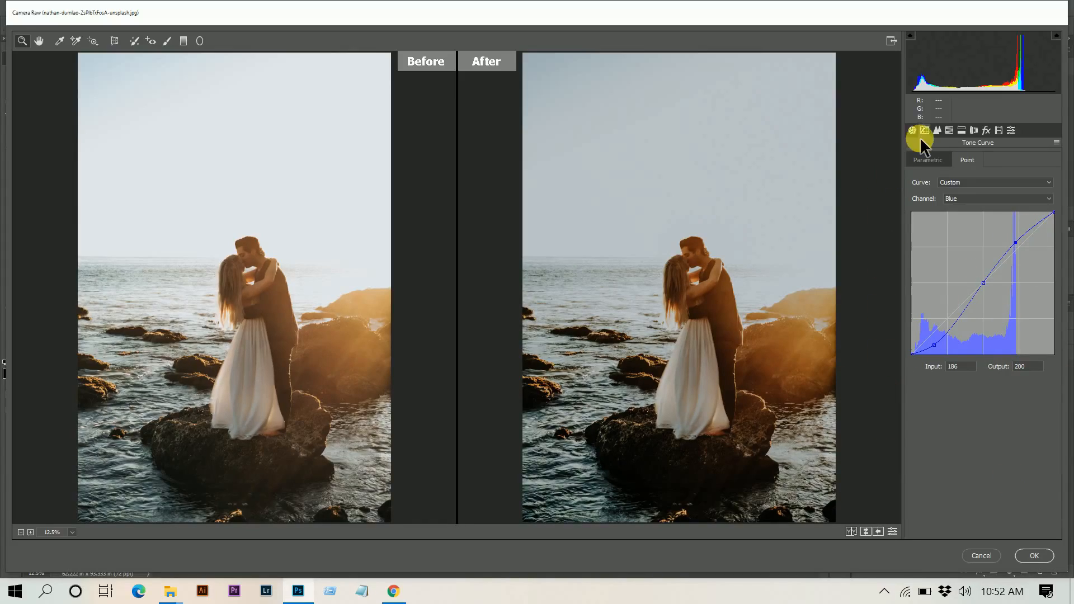
Step: Increase the photo's sharpening amount and its color noise reduction in the detail settings
left_click(938, 130)
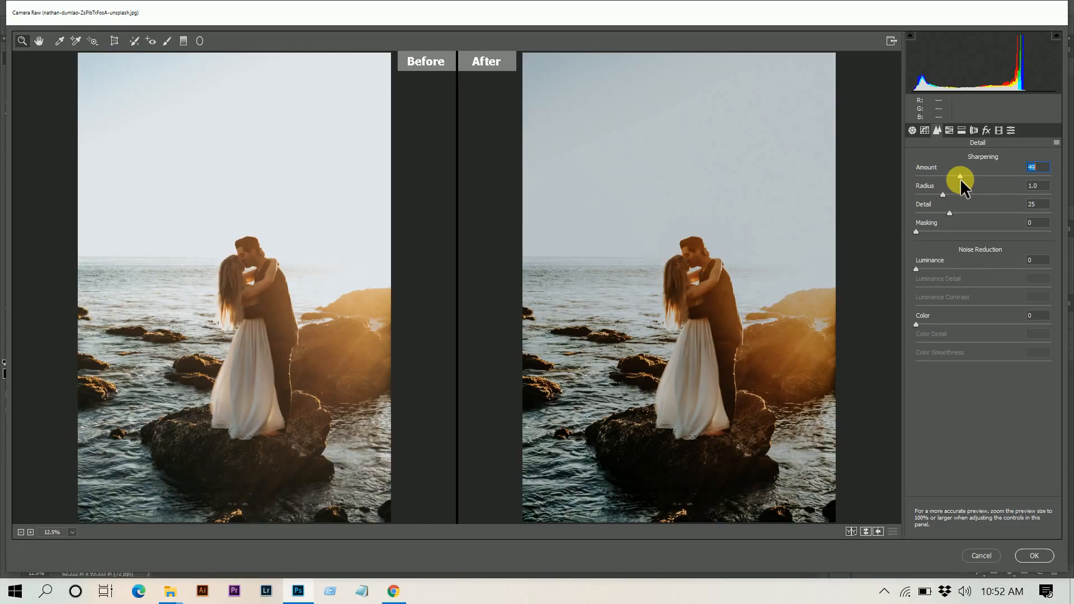
left_click_drag(953, 180, 951, 180)
left_click(935, 323)
left_click_drag(948, 326, 950, 326)
Step: Set the HSL hues to Reds -9, Oranges -16, Yellows +8, Greens -21, Aquas -1 and Blues -4
left_click(950, 130)
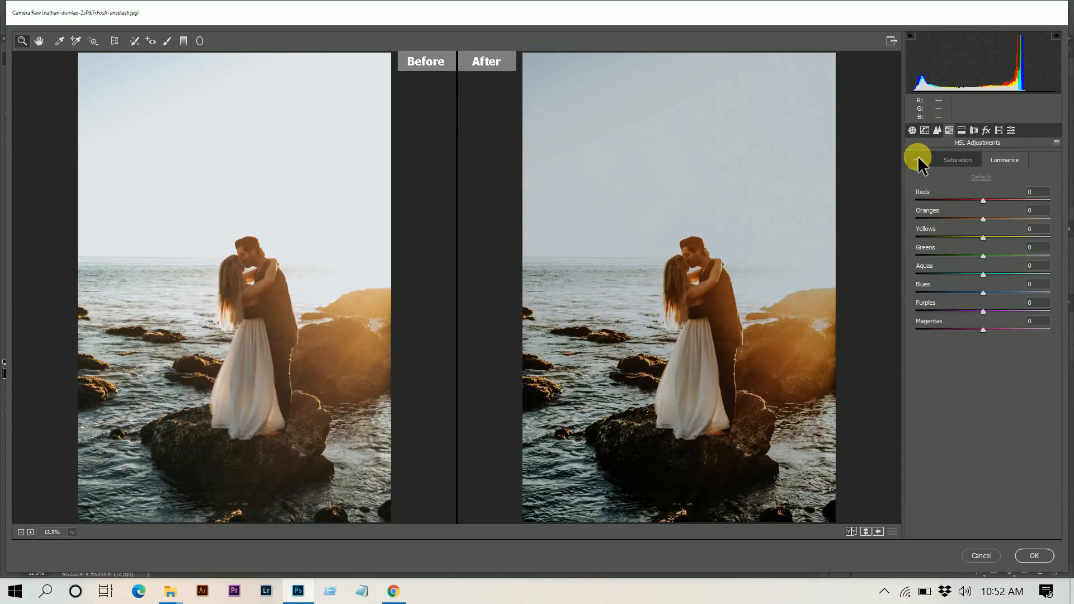
left_click(918, 159)
left_click_drag(983, 201, 980, 200)
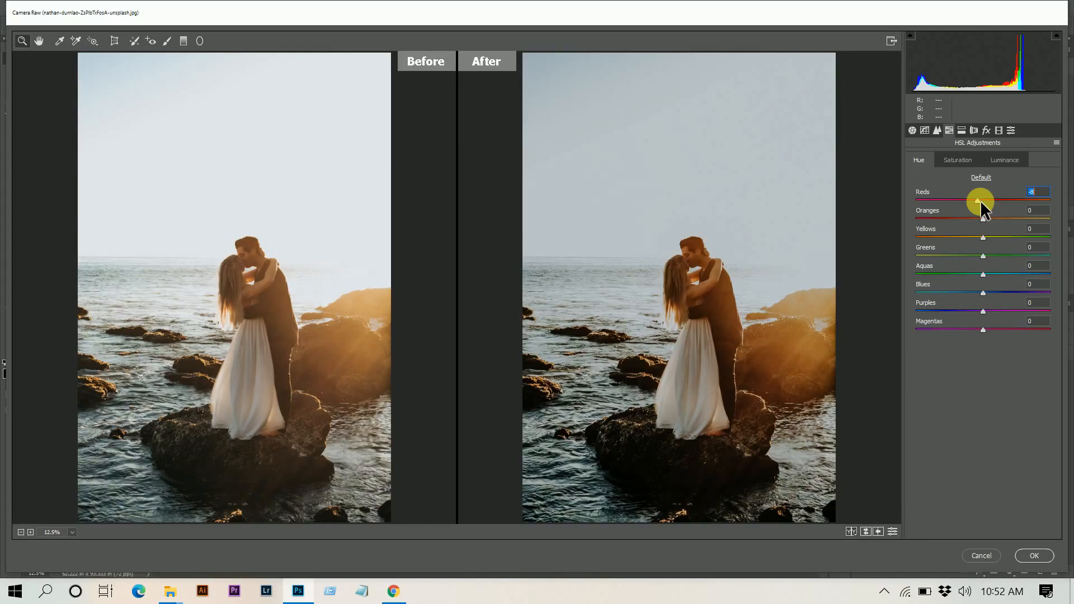
left_click_drag(980, 201, 972, 216)
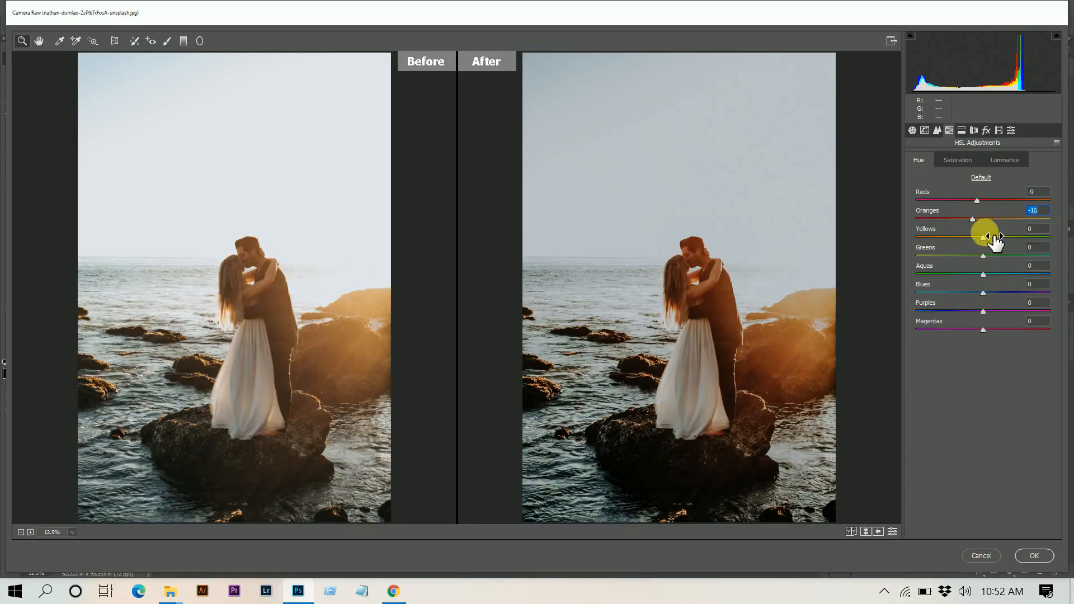
left_click_drag(983, 237, 986, 240)
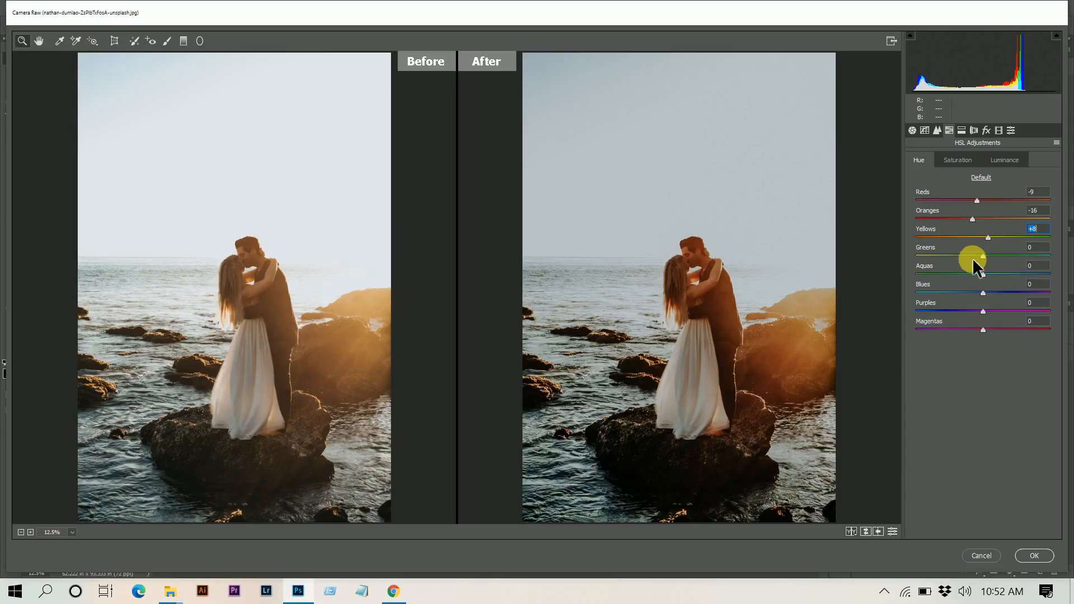
left_click_drag(972, 256, 975, 255)
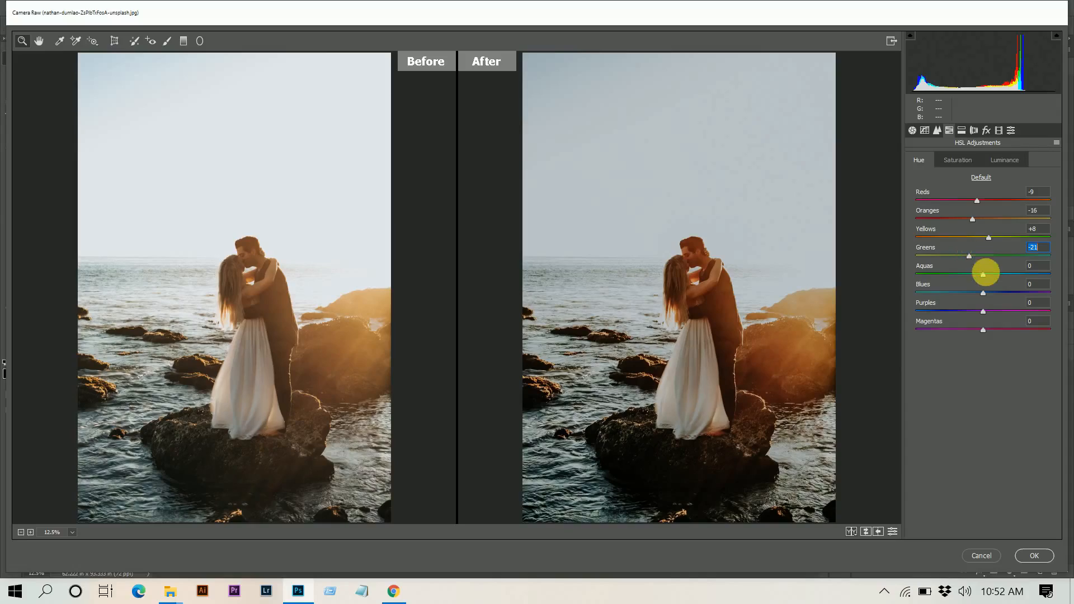
left_click(983, 273)
left_click_drag(983, 274, 982, 311)
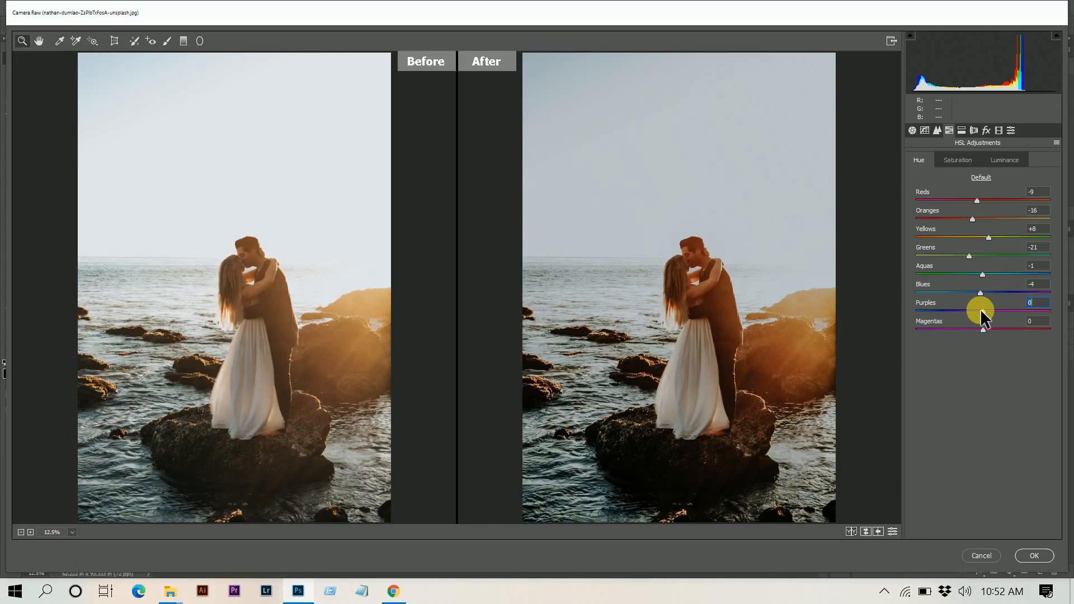
Step: Reduce the HSL saturation to -8 for Oranges, -31 for Yellows, -41 for Greens and -20 for Aquas
left_click(966, 160)
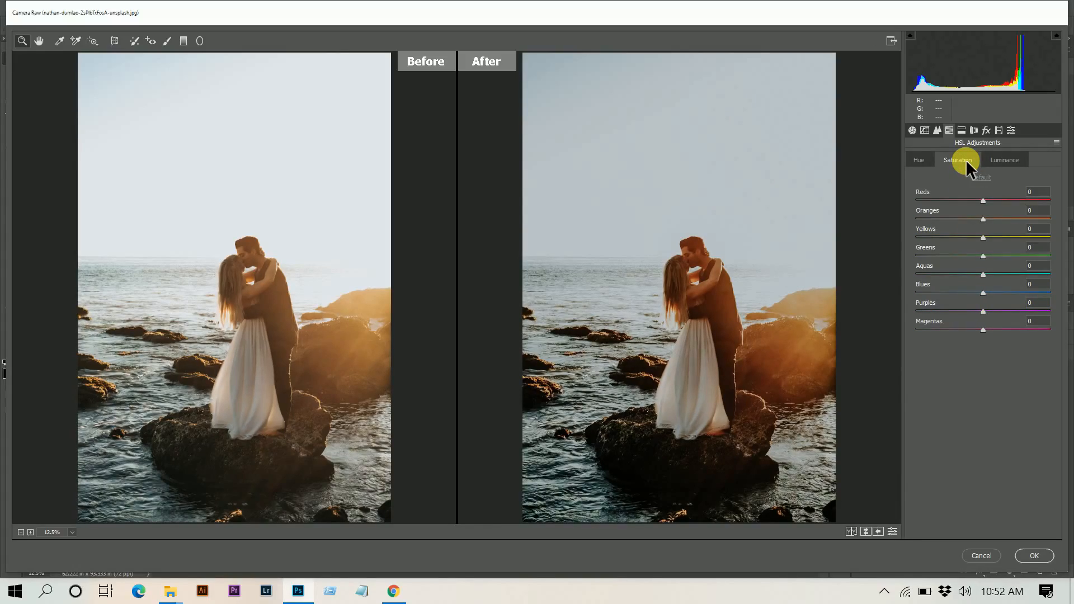
left_click(982, 220)
left_click_drag(980, 220, 977, 238)
left_click_drag(983, 256, 956, 255)
left_click_drag(978, 274, 968, 274)
Step: Raise the HSL luminance to +9 for Oranges, +33 for Greens and +20 for Blues
left_click(1010, 155)
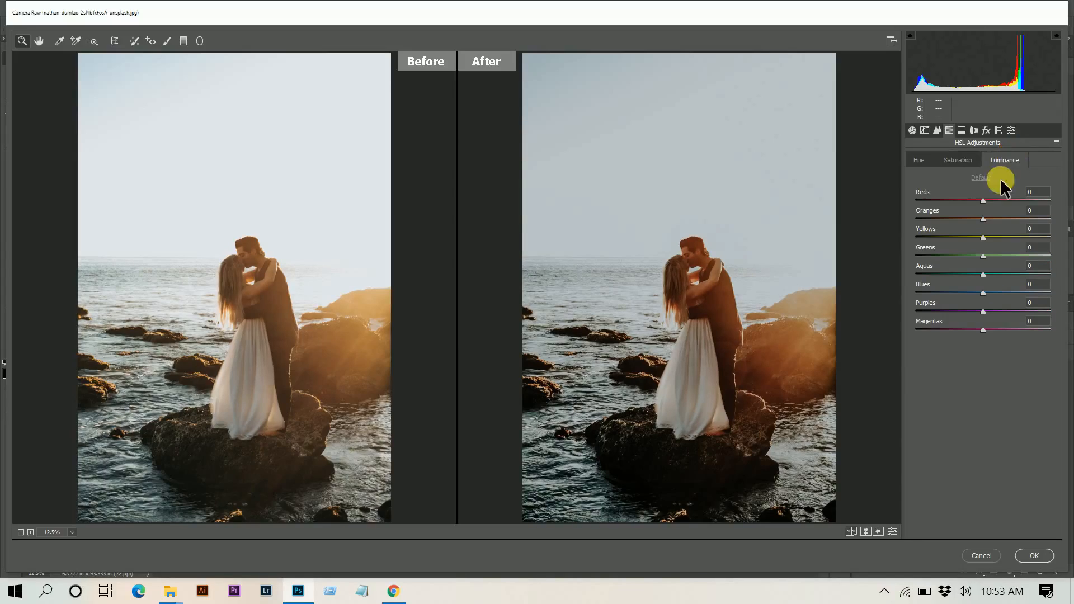
left_click(989, 219)
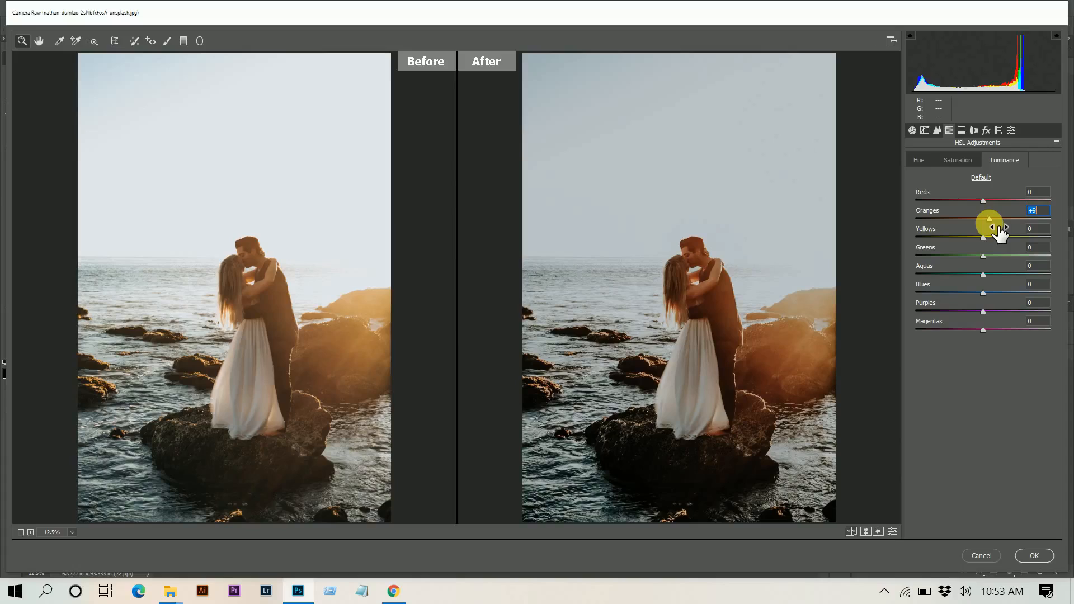
left_click(994, 254)
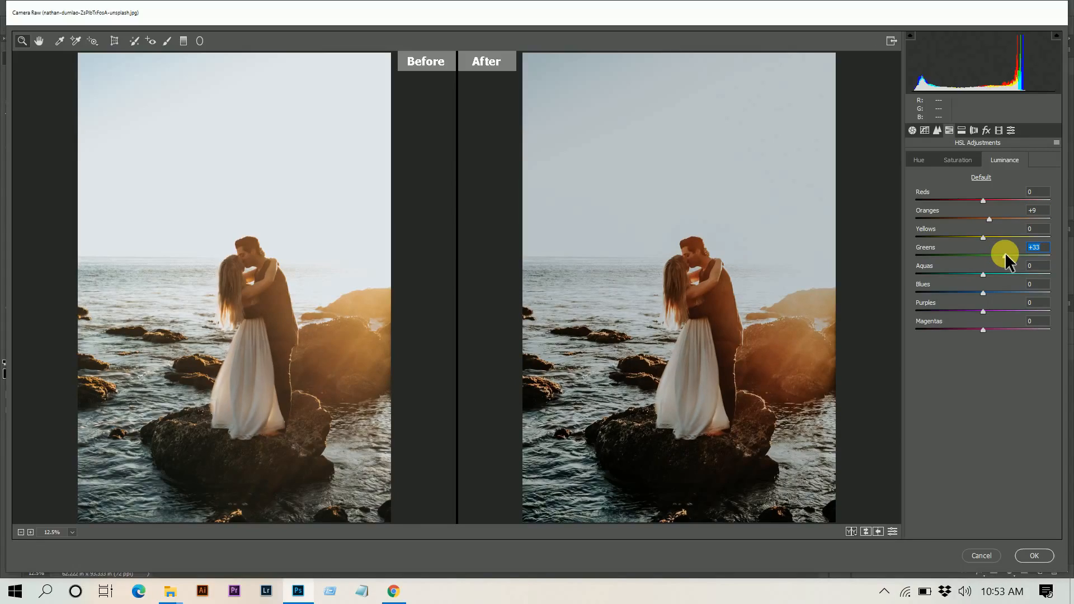
left_click(996, 292)
key("Up")
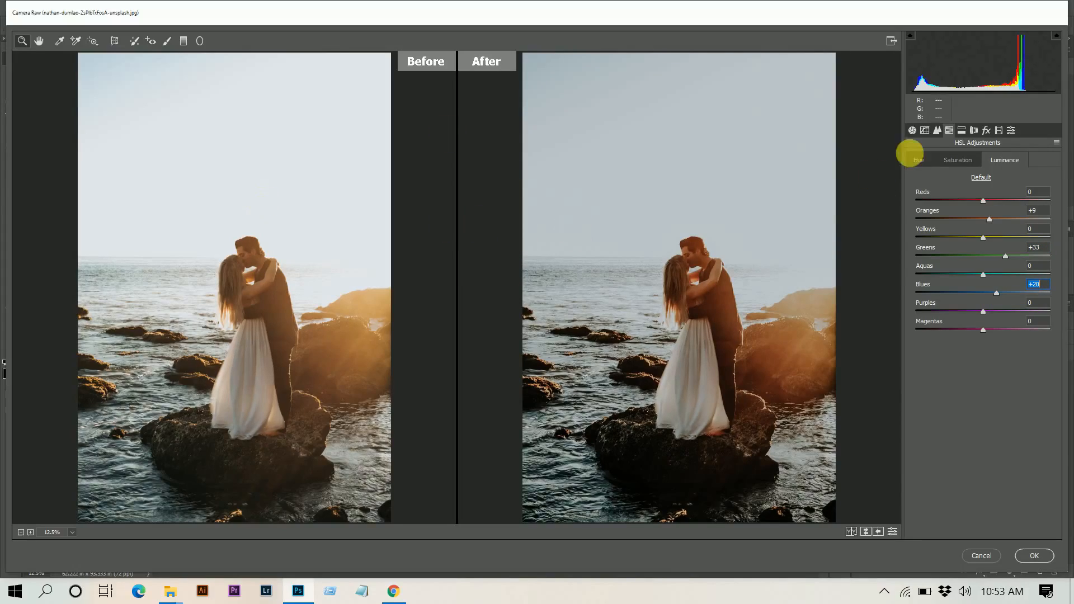
left_click(962, 159)
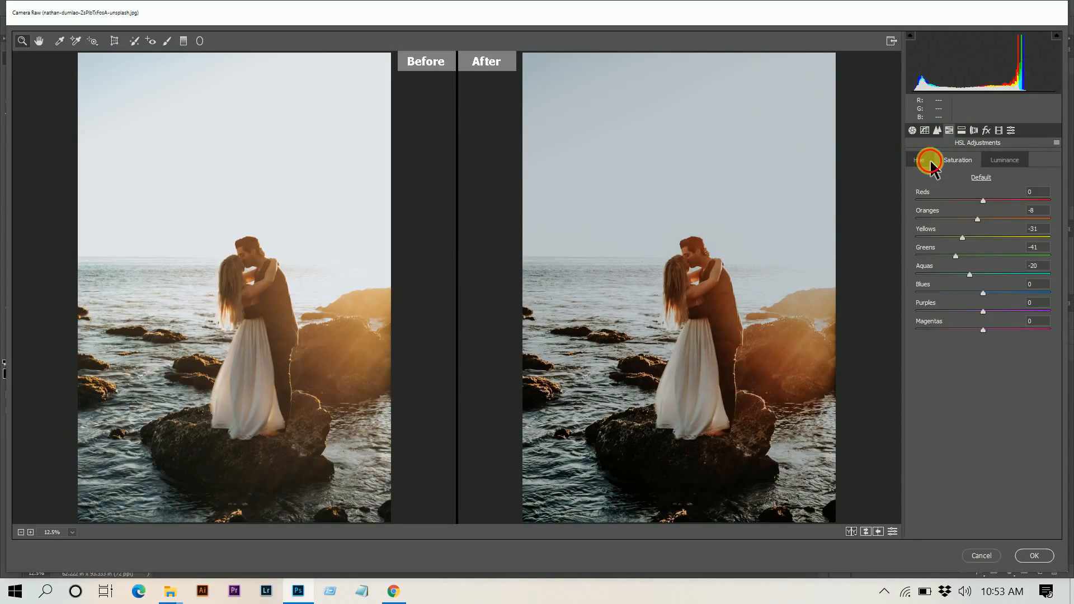
Step: Split-tone the highlights with hue 55 and saturation 10, and set the balance to +20
left_click(962, 130)
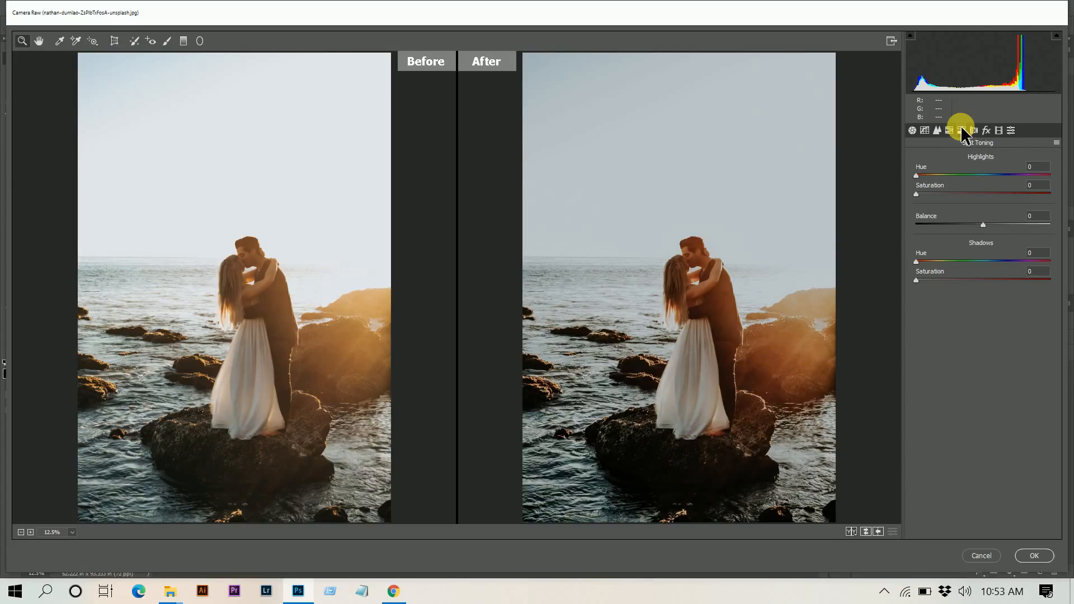
left_click(1038, 166)
type("55")
key("Tab")
type("10")
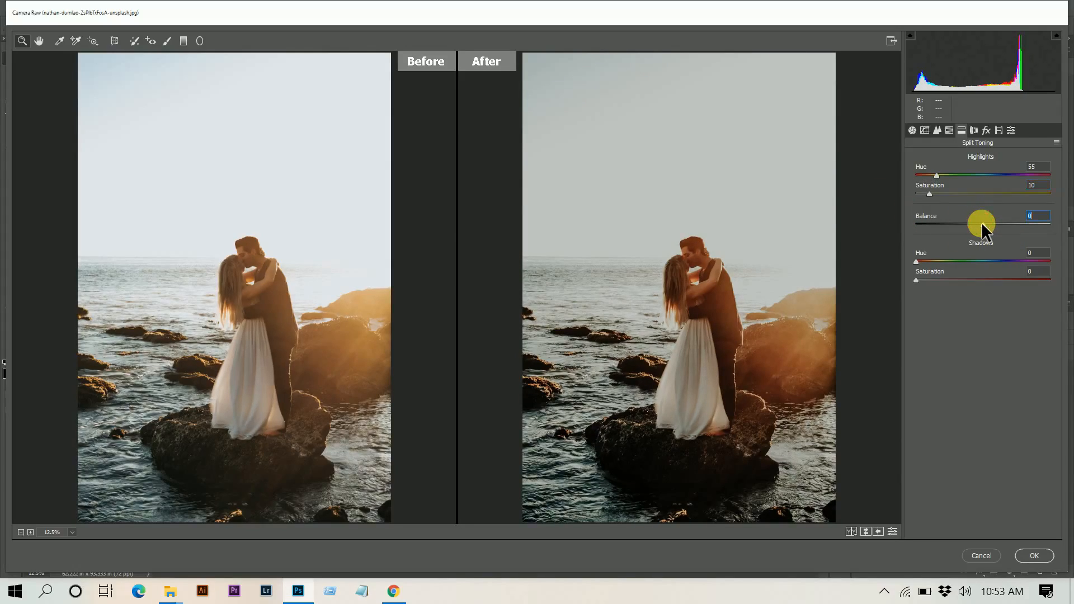
mouse_move(982, 223)
left_mouse_down()
mouse_move(962, 222)
mouse_move(994, 222)
left_mouse_up()
Step: Split-tone the shadows with hue 55 and saturation 15
left_click(1034, 256)
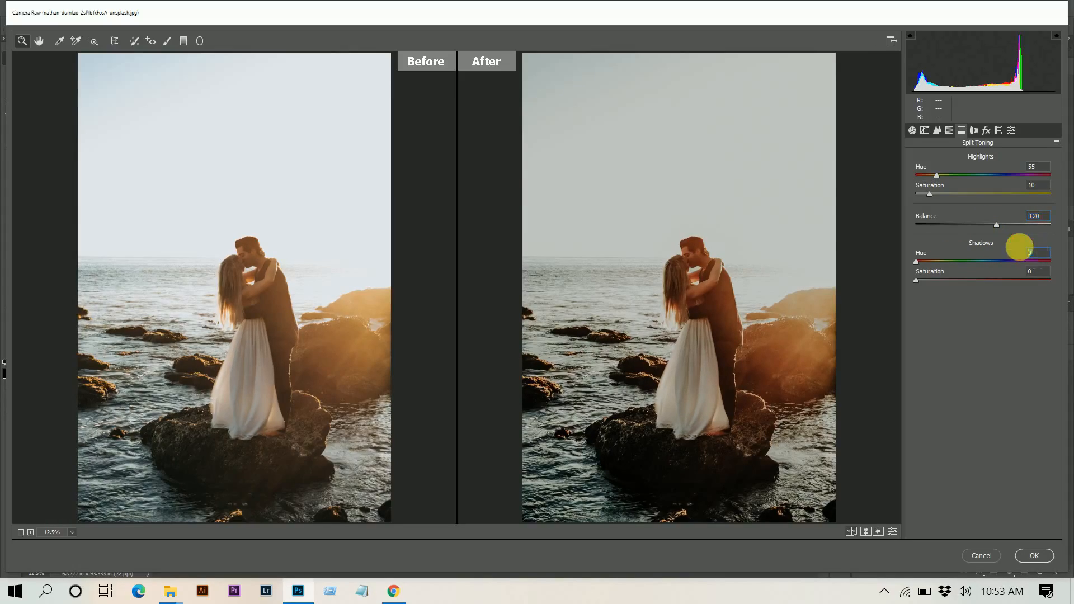
type("55")
left_click(932, 279)
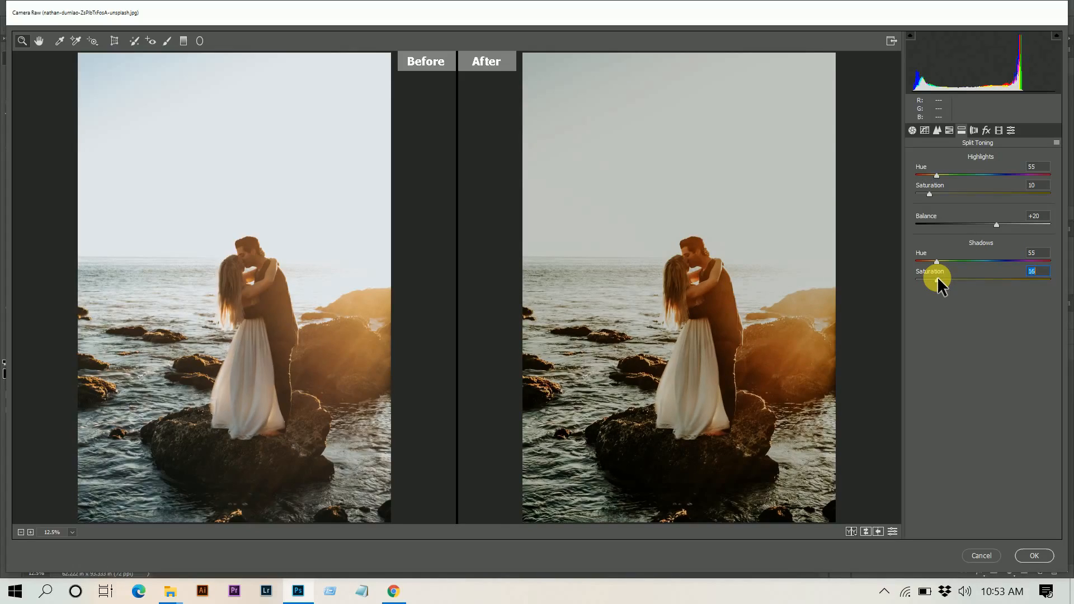
left_click_drag(939, 279, 936, 280)
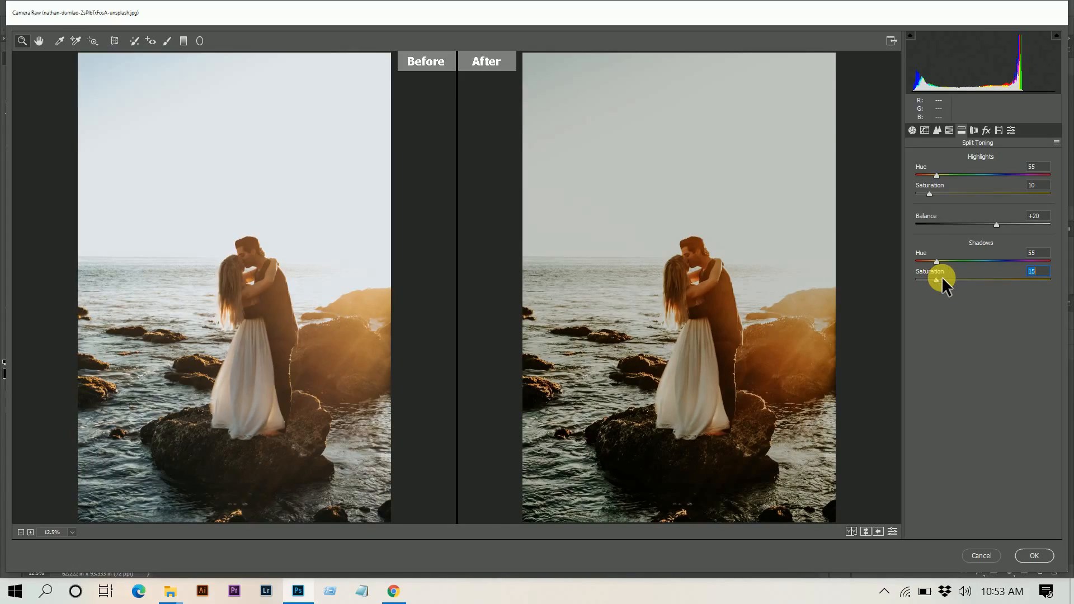
Step: Add grain to the beach photo with an amount of 15
left_click(975, 131)
left_click(986, 130)
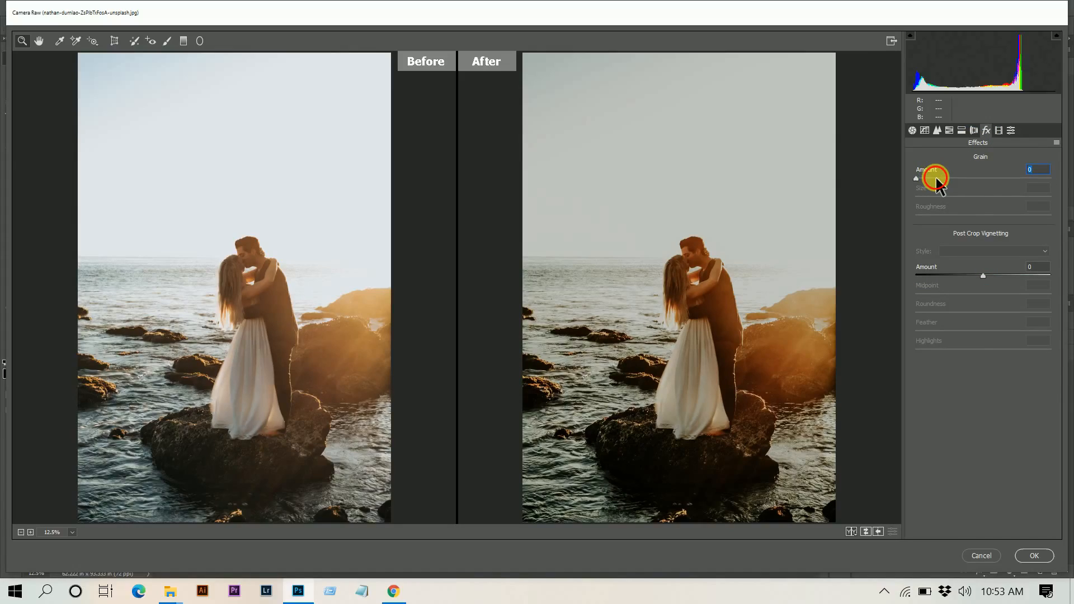
left_click(936, 178)
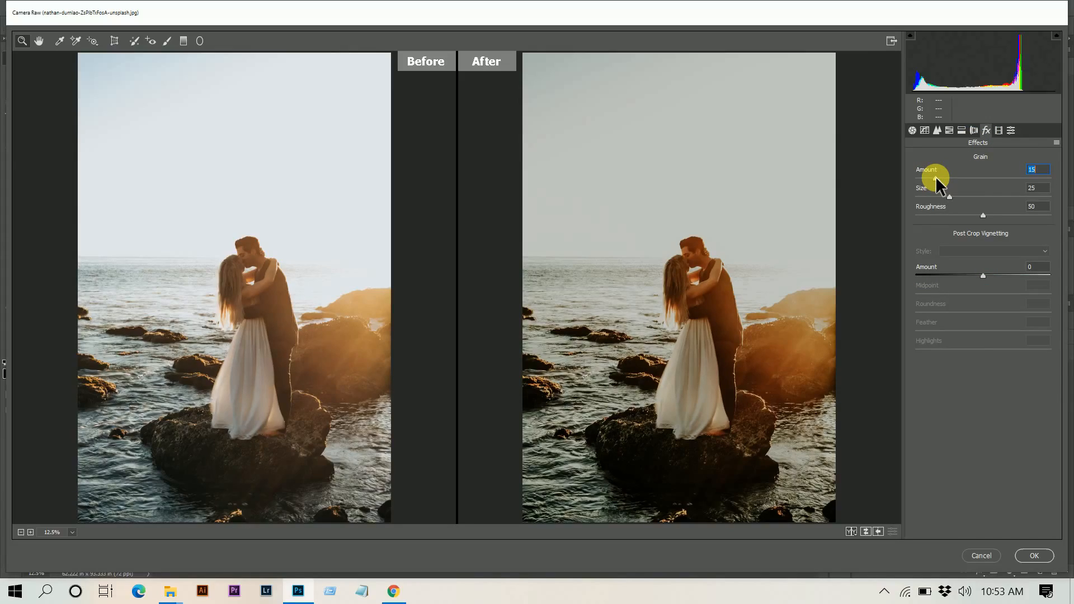
Step: Calibrate the red primary with hue +55 and saturation +3
left_click(1000, 132)
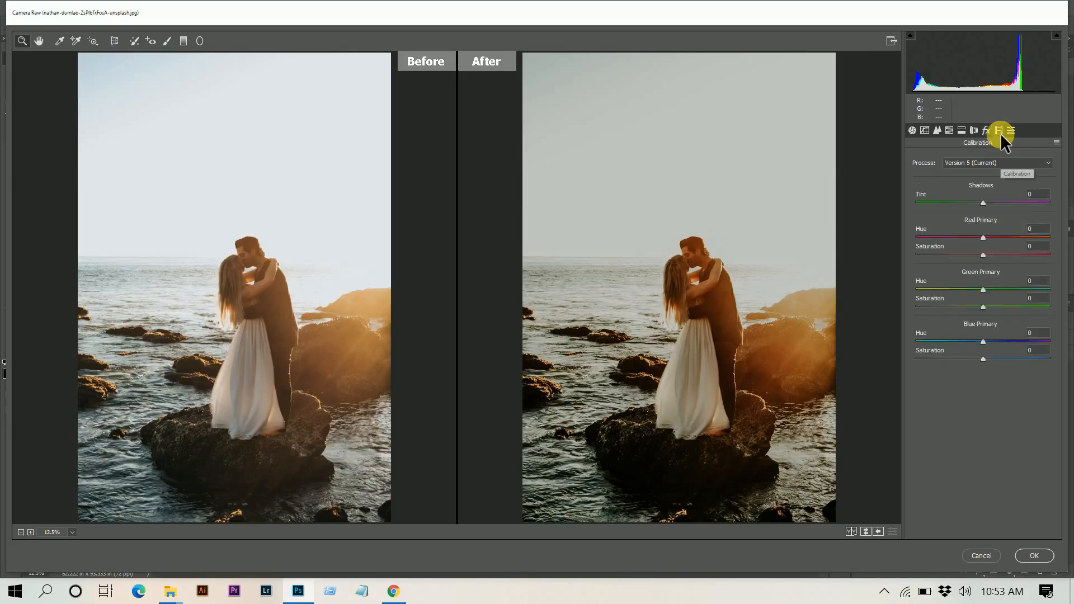
left_click_drag(983, 236, 999, 234)
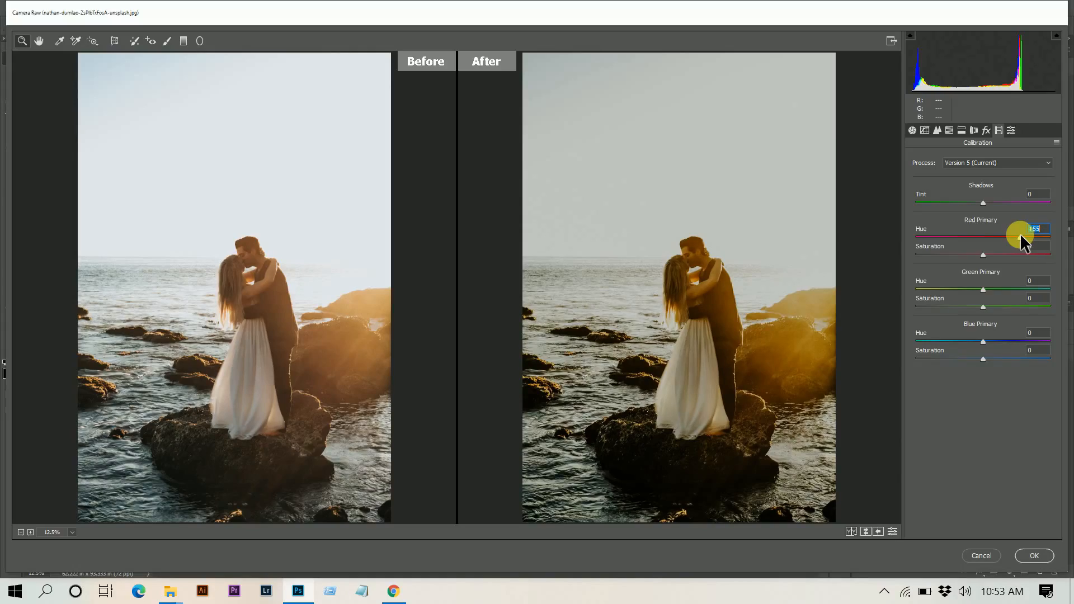
left_click(984, 255)
left_click(986, 253)
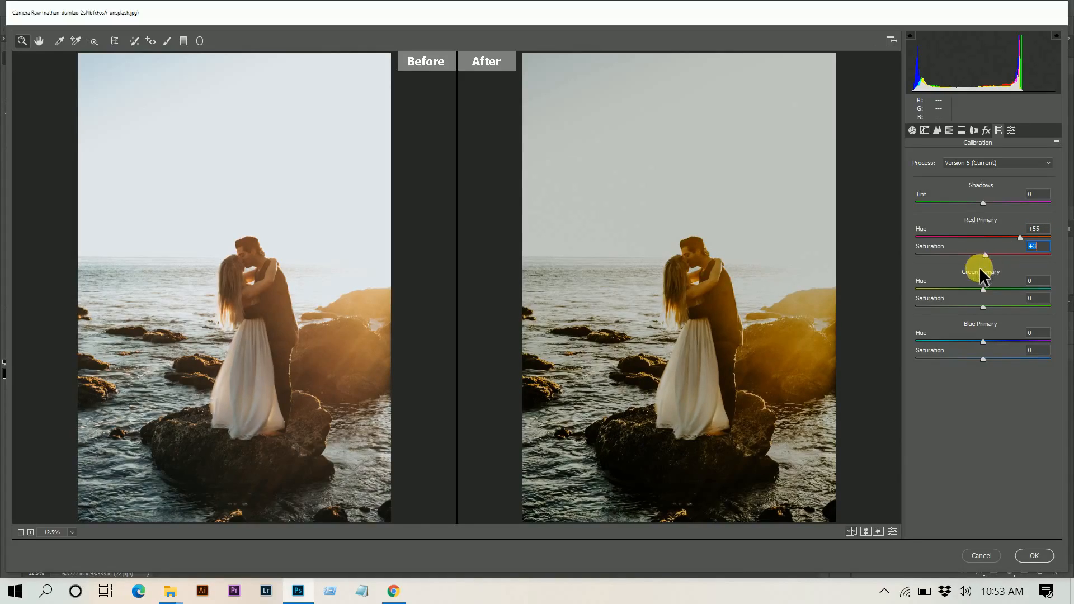
Step: Calibrate the green primary to hue +50 and saturation -27, and the blue primary to hue -12
left_click_drag(998, 286, 1017, 289)
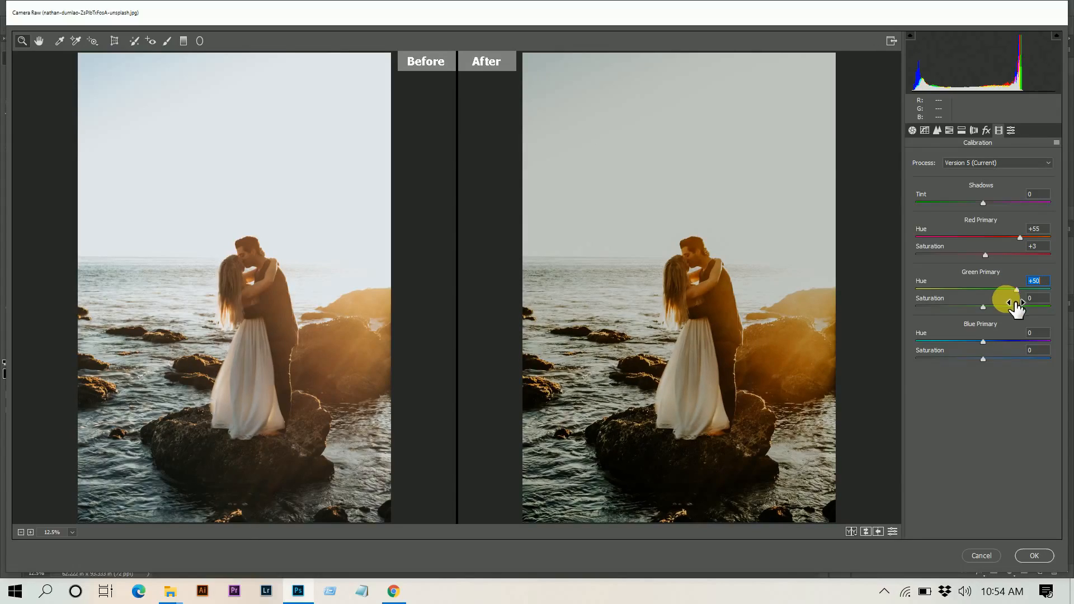
left_click_drag(978, 305, 968, 306)
left_click_drag(966, 306, 965, 306)
left_click_drag(977, 342, 975, 340)
Step: Check the couple up close, apply the Camera Raw grade and compare it with the original by toggling Layer 1's visibility
left_click(722, 193)
left_click_drag(727, 361, 679, 223)
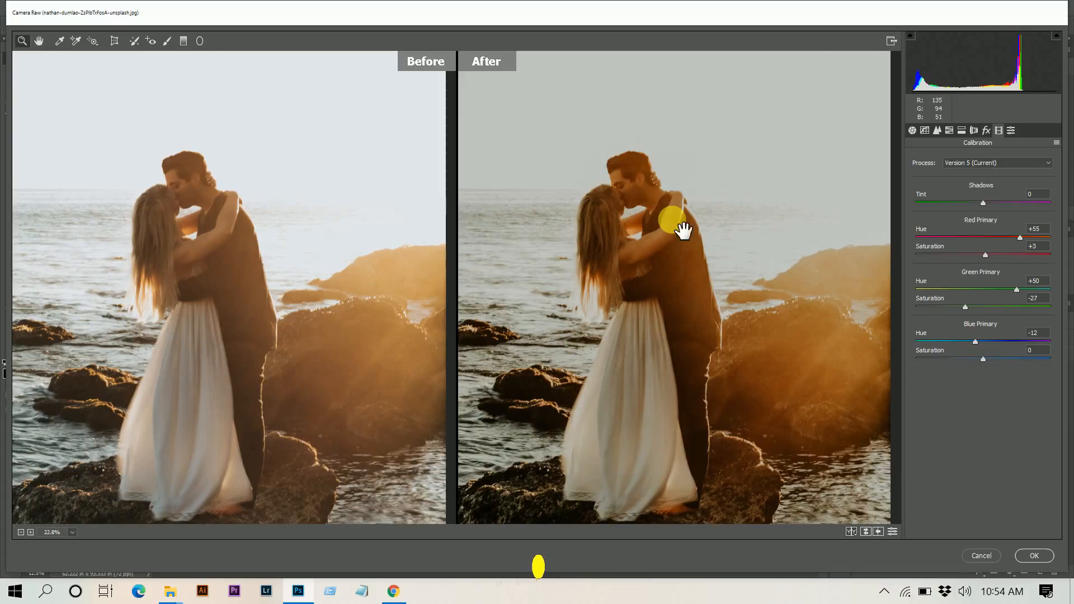
left_click(1039, 558)
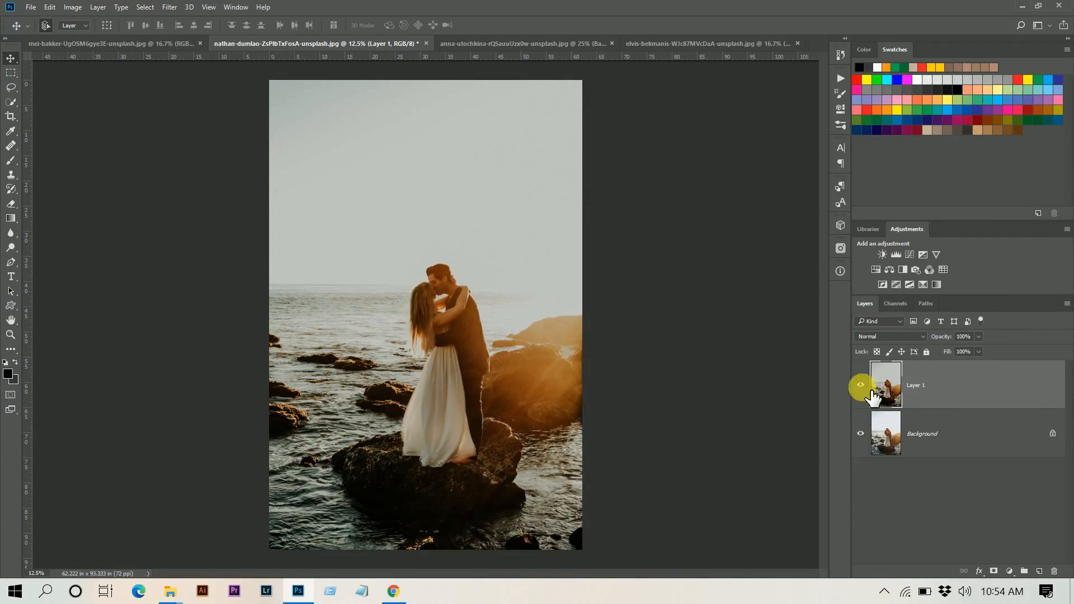
left_click(862, 386)
left_click(861, 386)
Step: Duplicate the background layer of the forest wedding photo and open the copy in the Camera Raw Filter
left_click(136, 45)
left_click_drag(321, 266, 474, 274)
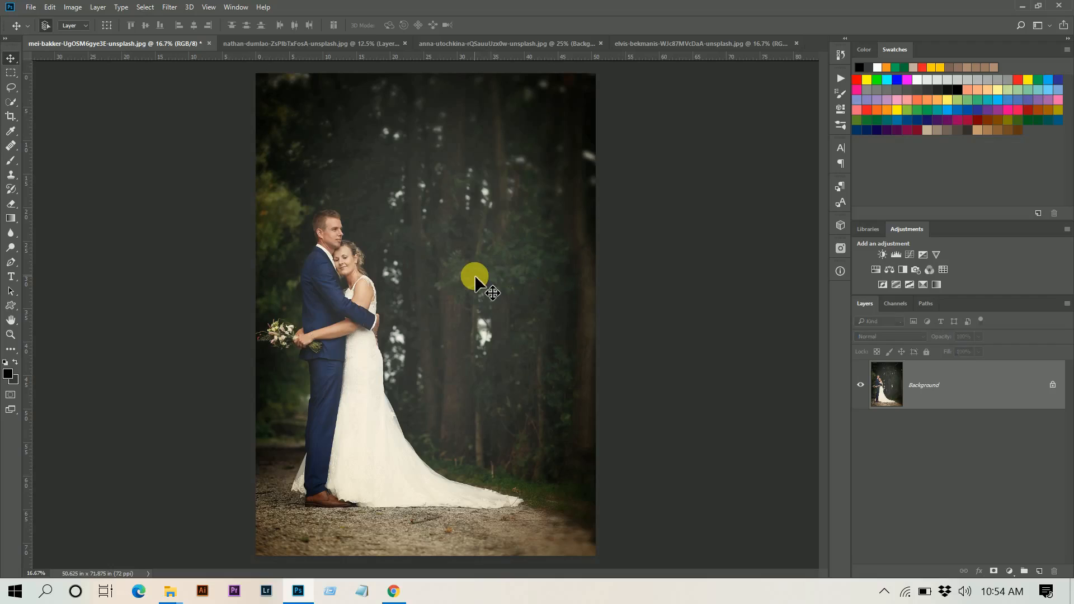
key("ctrl+j")
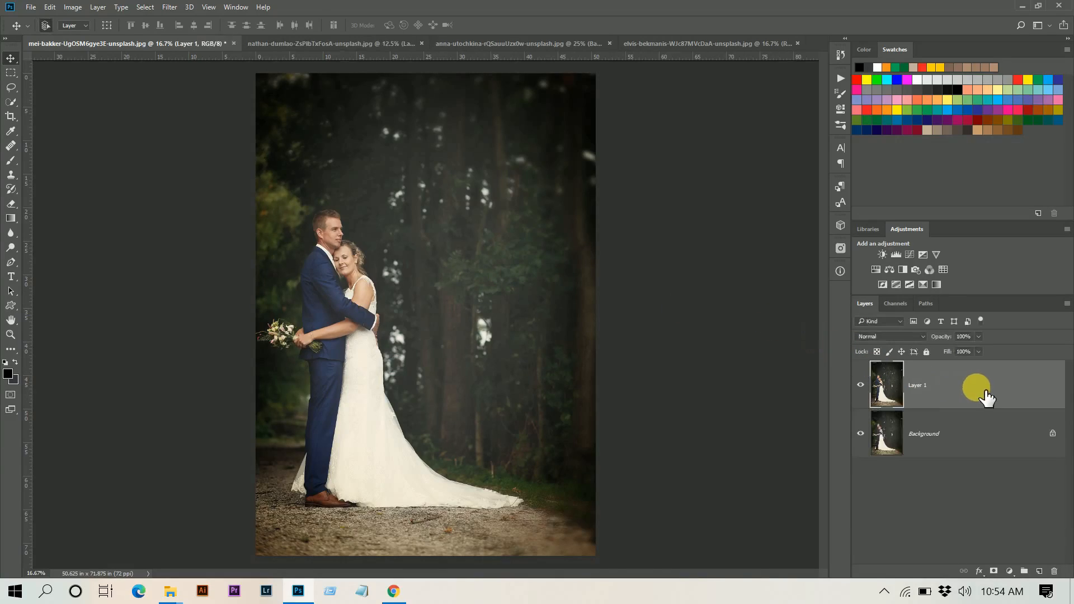
left_click(170, 6)
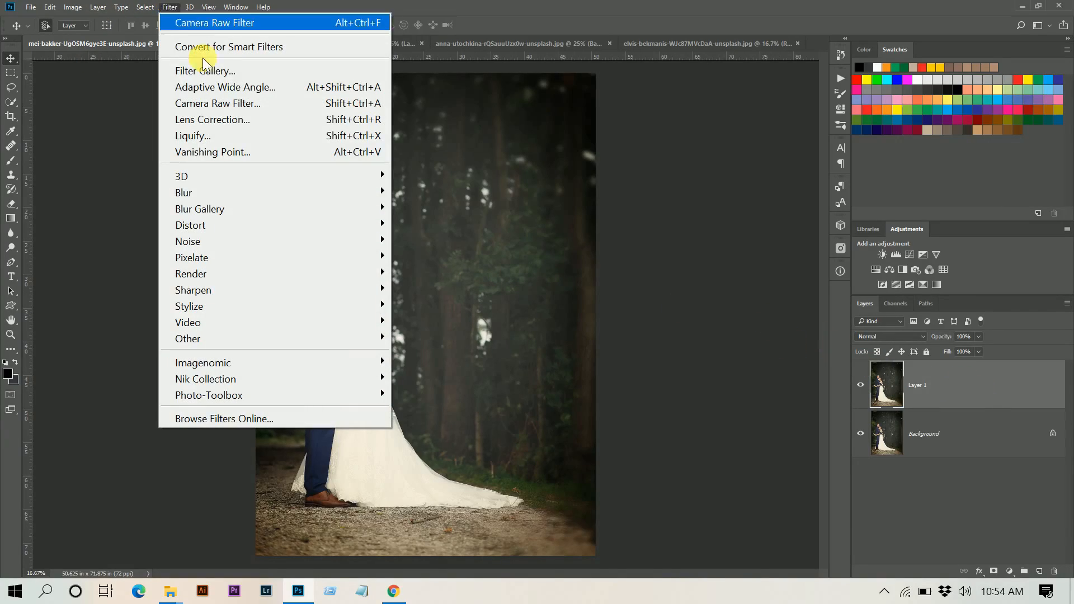
left_click(235, 104)
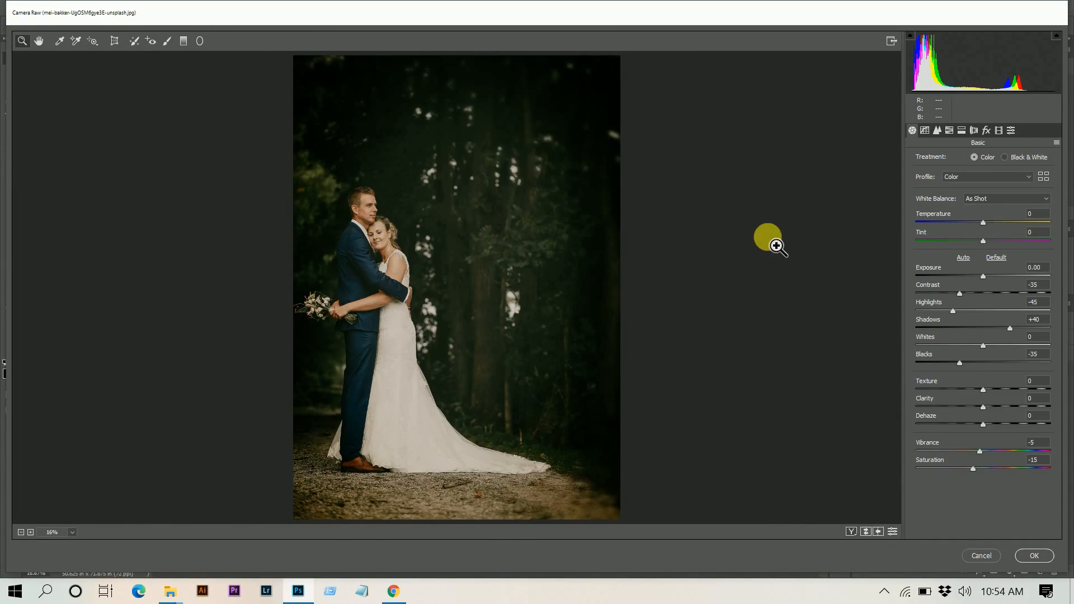
Step: Raise the black point of the RGB point curve to input 1, output 14
left_click(928, 129)
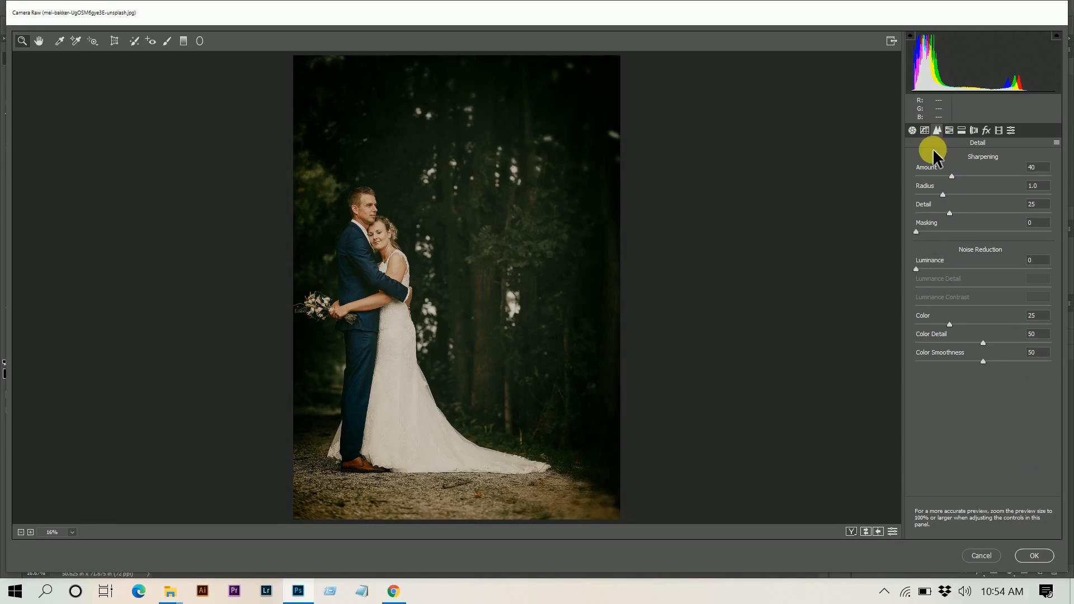
left_click(925, 132)
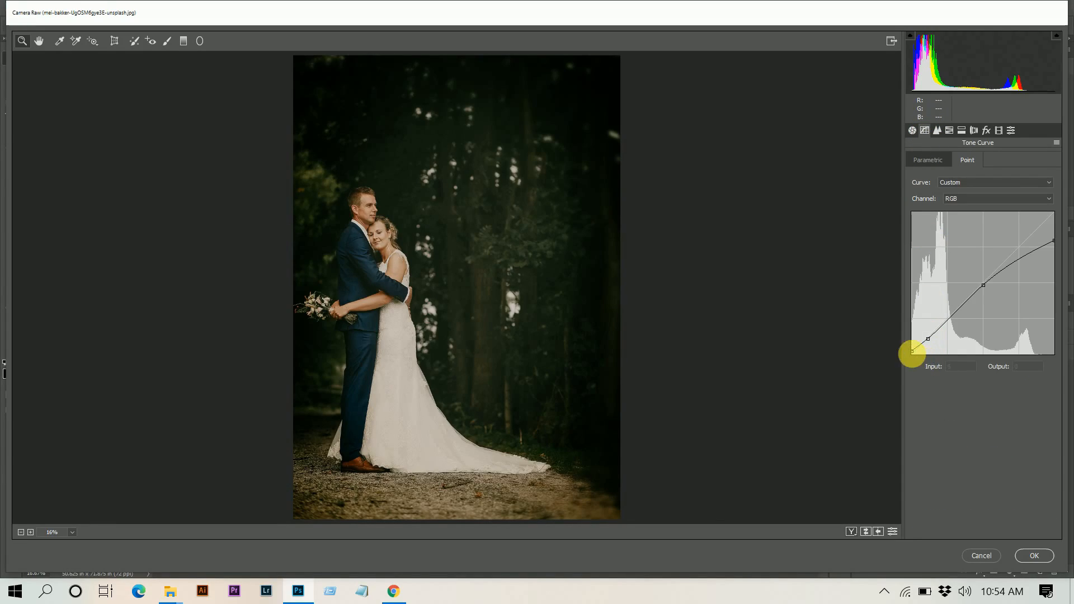
left_click_drag(913, 352, 914, 348)
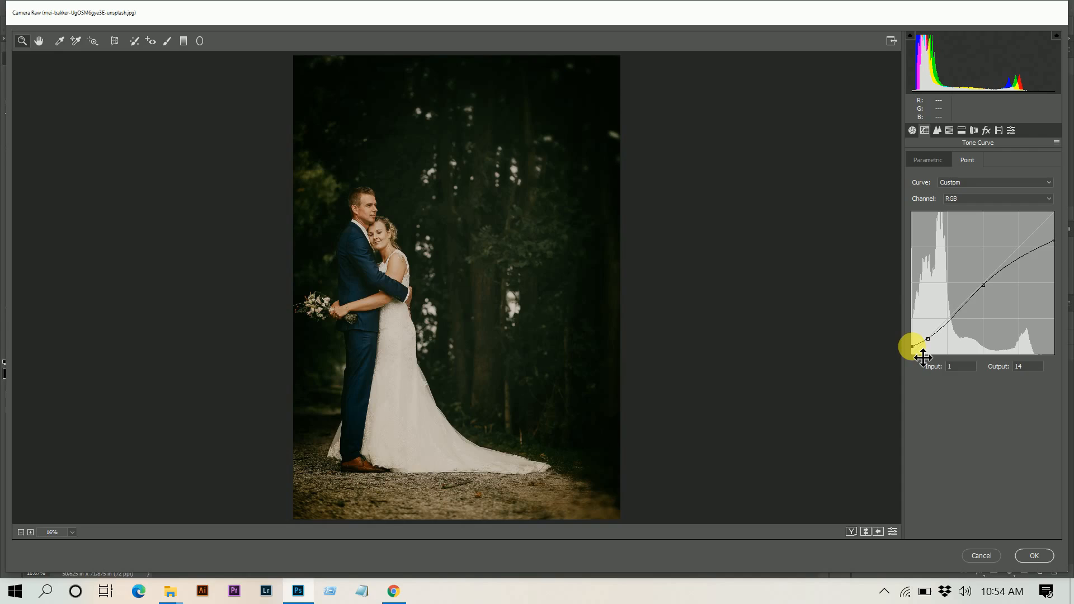
Step: Set the wedding photo's Shadows to +35, Whites to +9 and Clarity to 4, and apply the Camera Raw filter
left_click(915, 129)
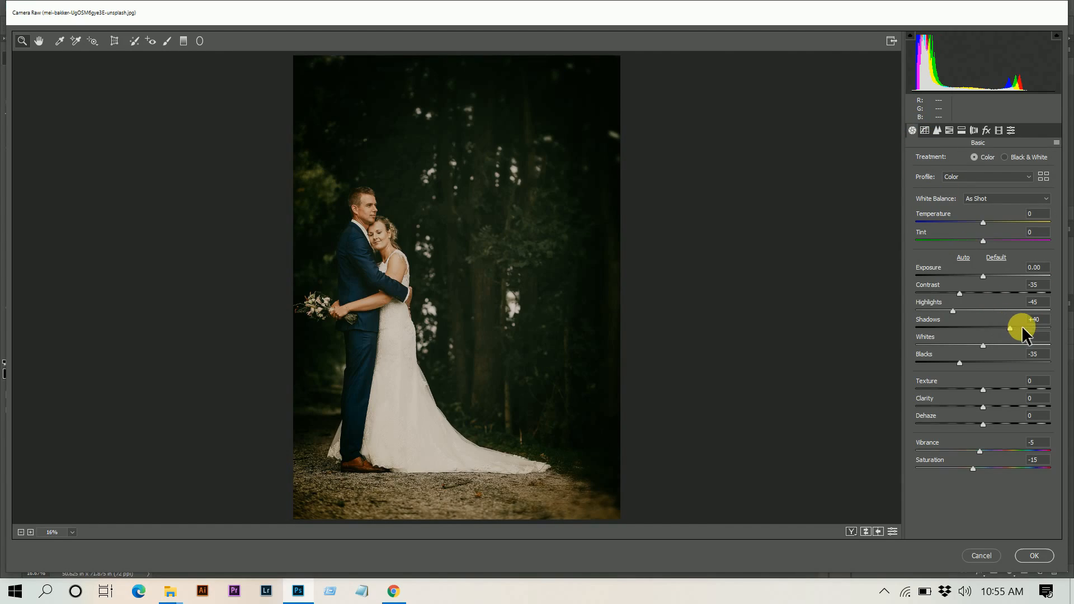
left_click_drag(1026, 330, 1008, 328)
left_click(989, 343)
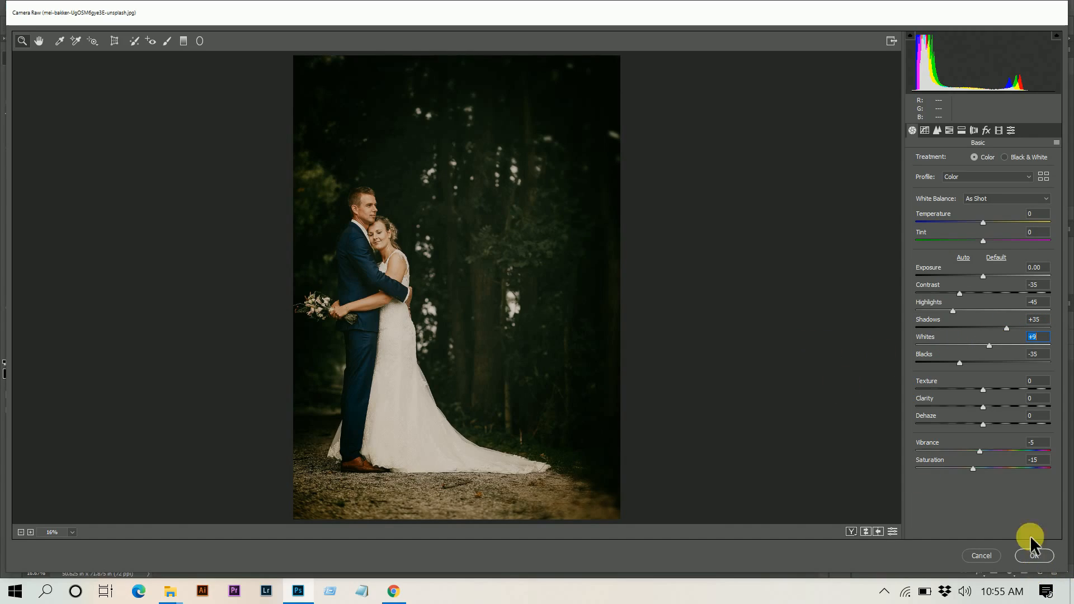
left_click(1036, 403)
type("4")
left_click(1036, 554)
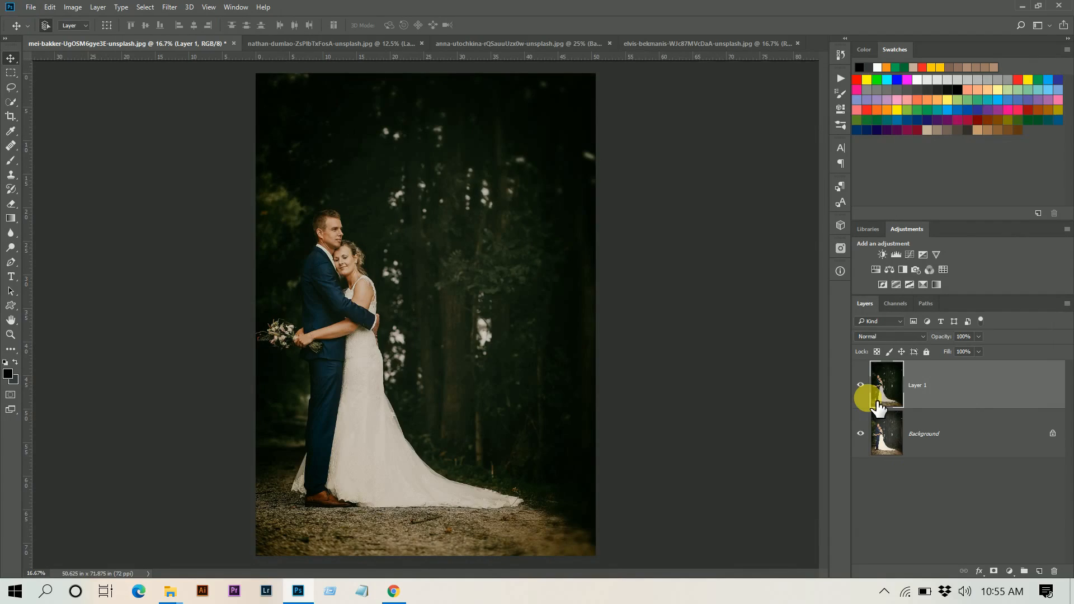
Step: Compare the forest wedding photo with its original by toggling Layer 1's visibility, and view the graded beach photo
left_click(861, 385)
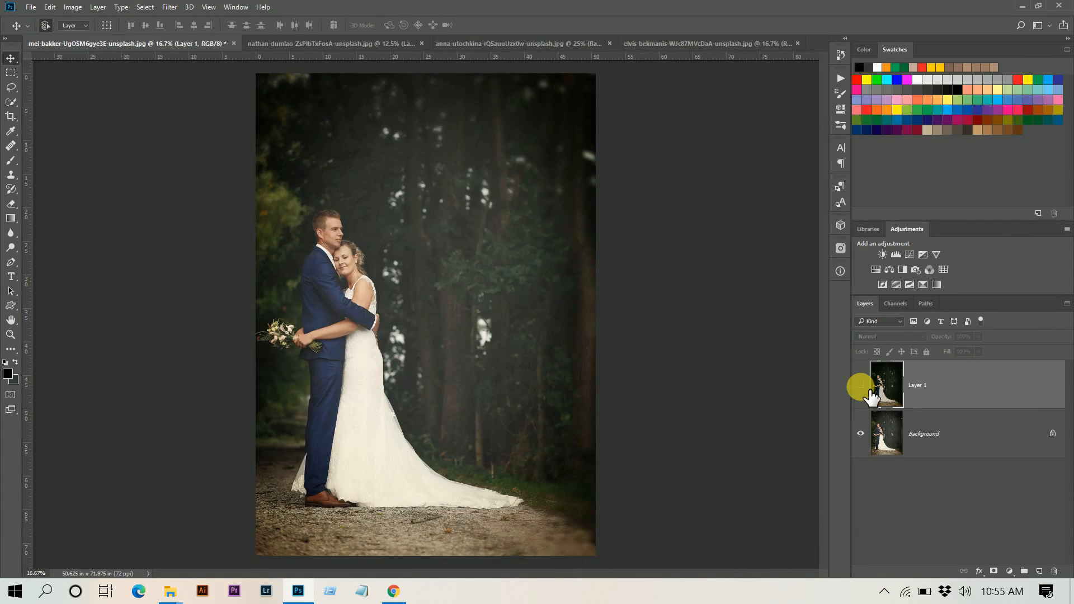
left_click(860, 385)
left_click(324, 44)
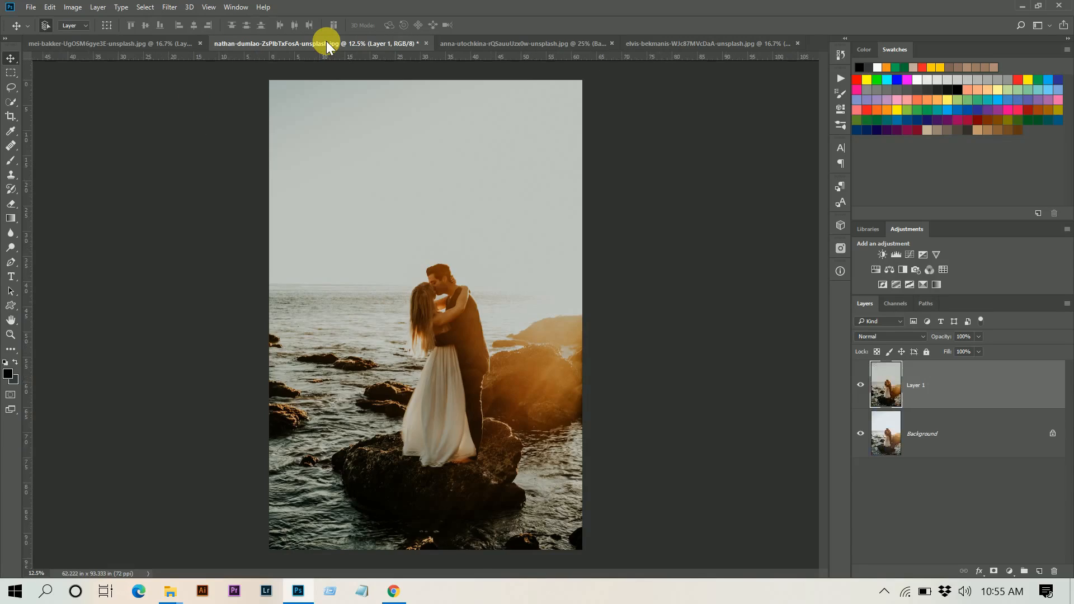
Step: Reapply the last Camera Raw filter to the Background copy of the backlit meadow wedding photo and compare it with the original
left_click(475, 44)
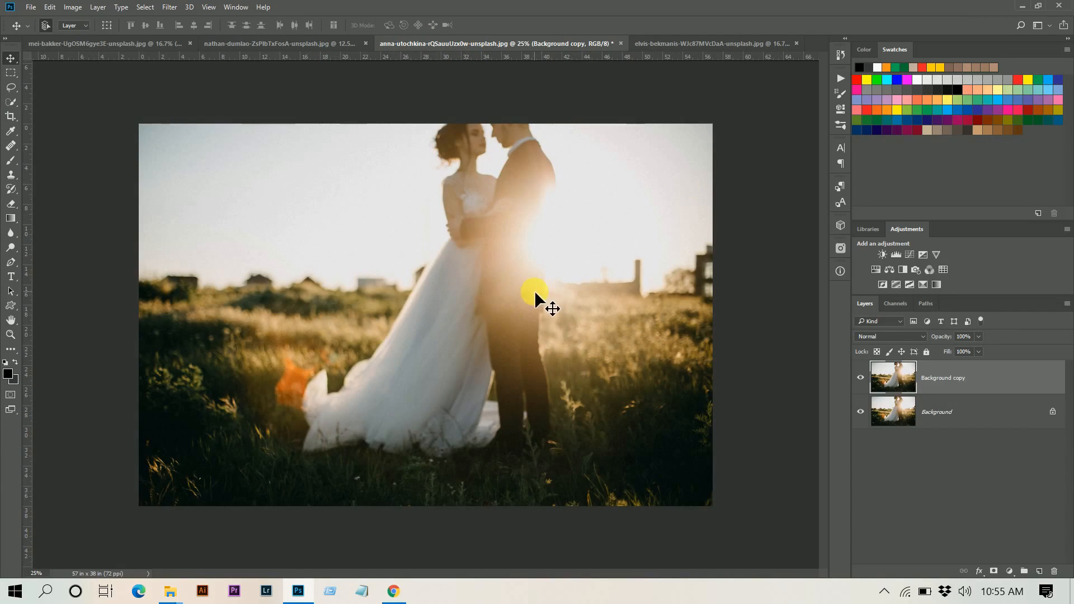
left_click(170, 6)
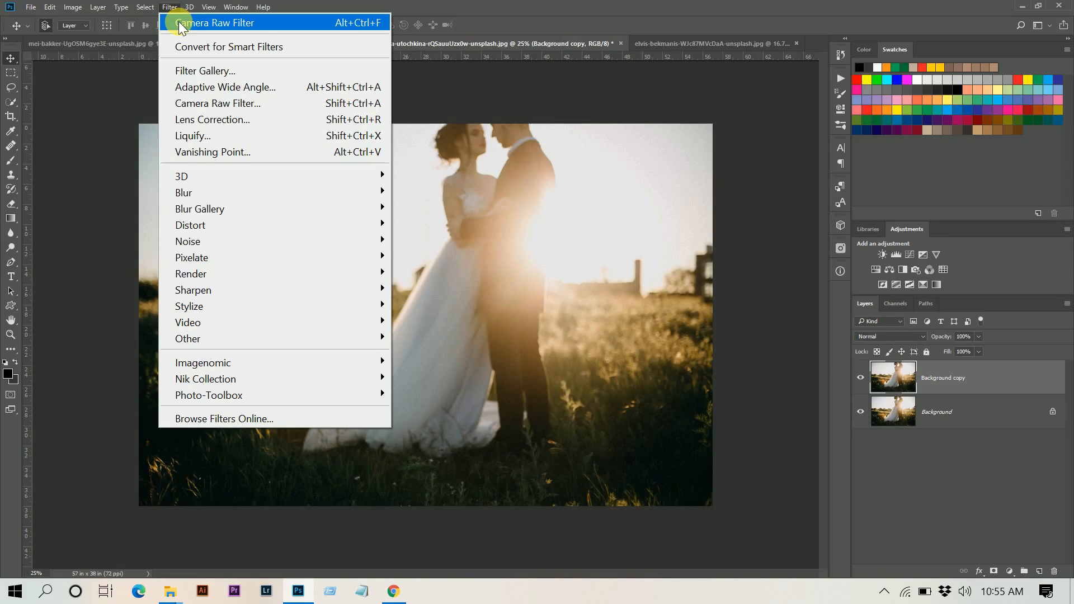
left_click(179, 22)
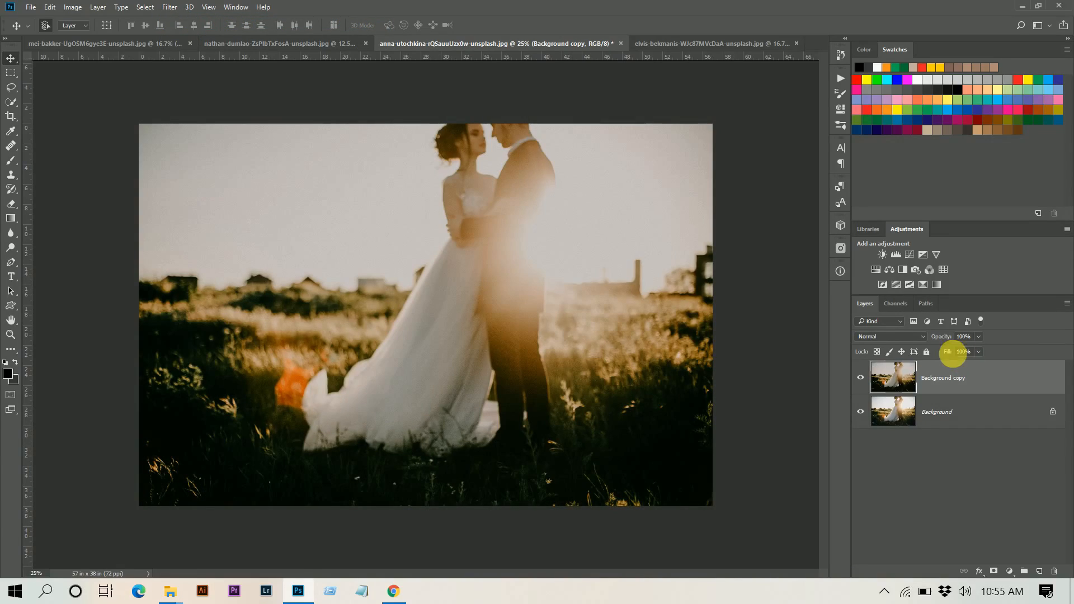
left_click(861, 378)
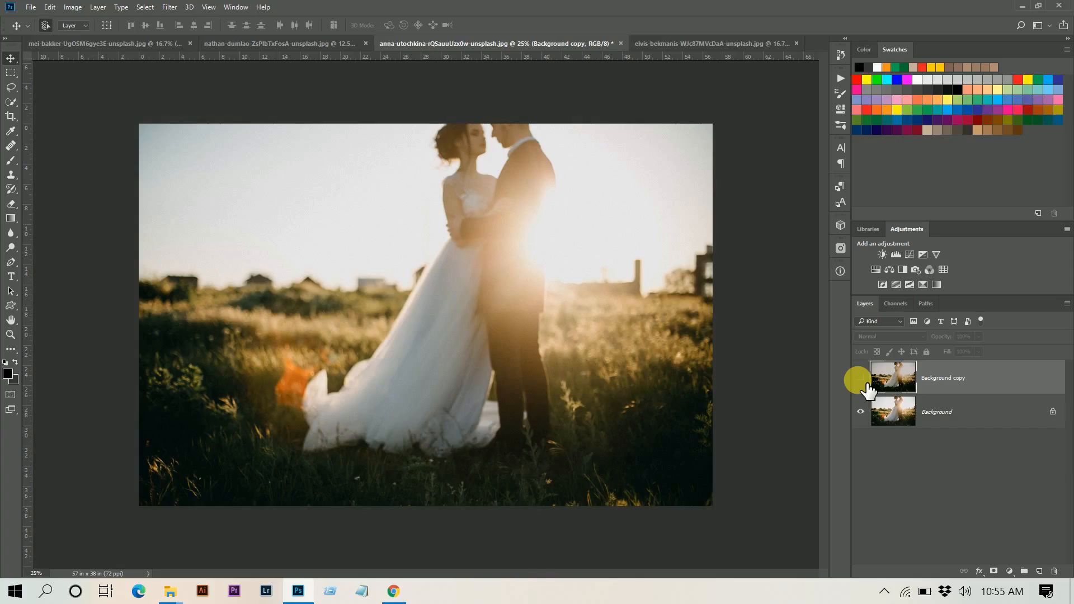
left_click(862, 379)
Step: Reapply the last Camera Raw filter to the wheat-field veil photo's Background layer and compare before and after by undoing and redoing it
left_click(687, 43)
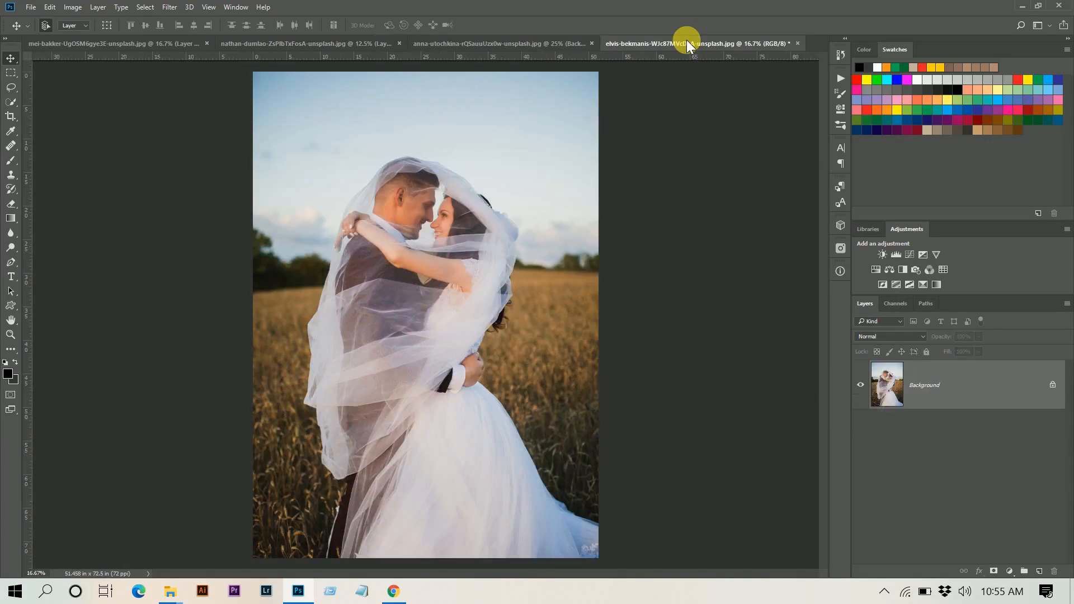
left_click(168, 7)
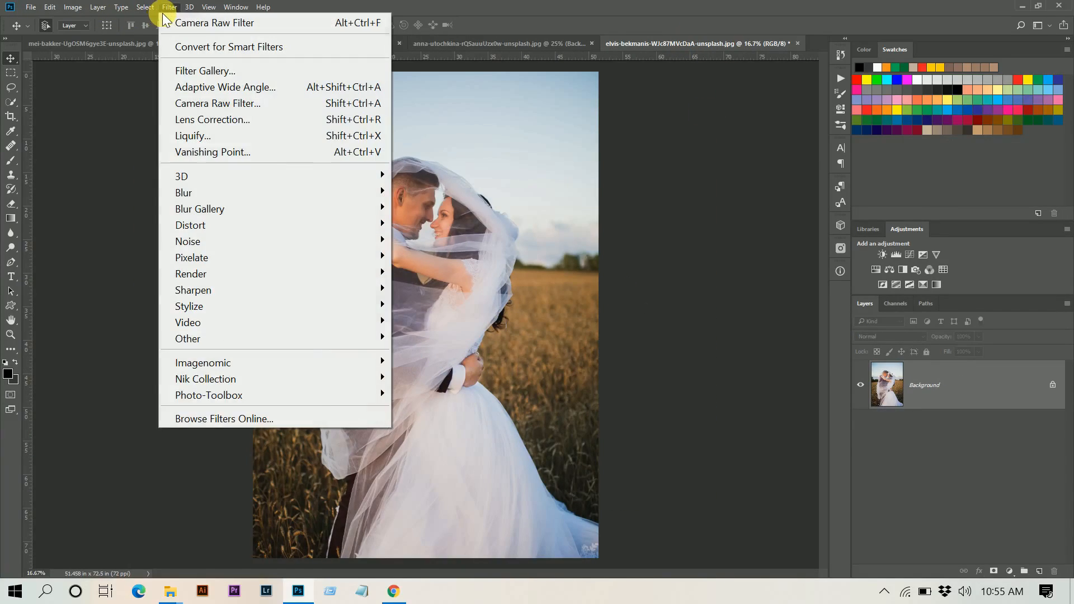
left_click(233, 22)
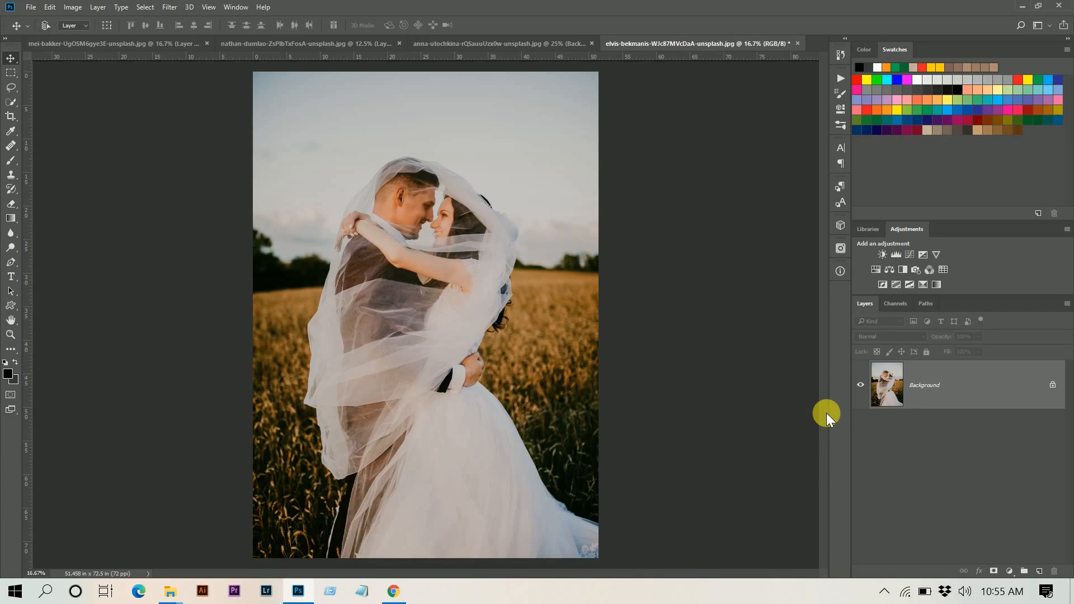
key("ctrl+z")
key("ctrl+z")
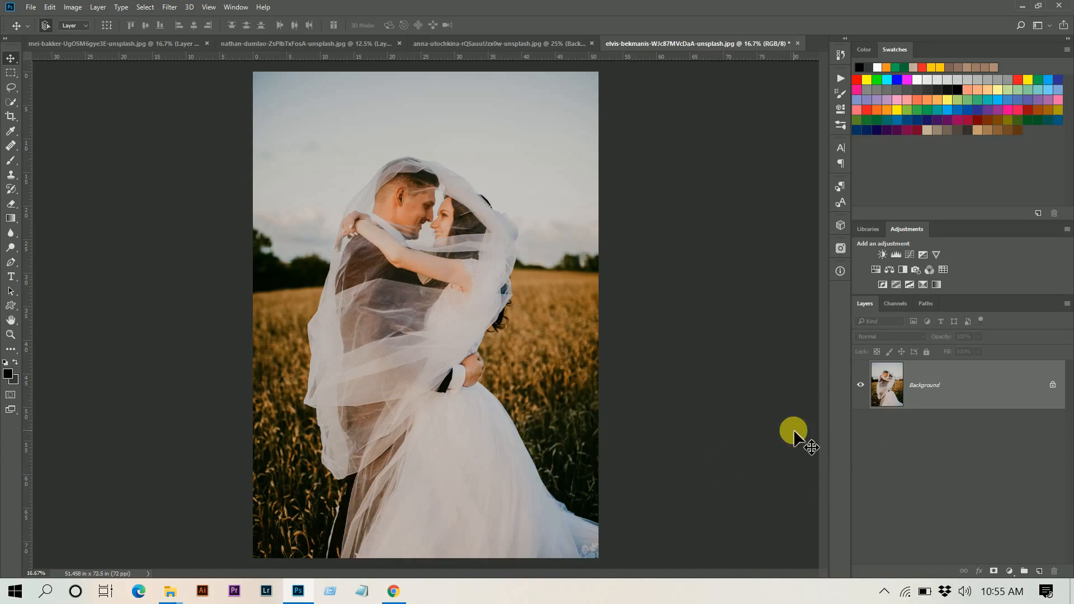